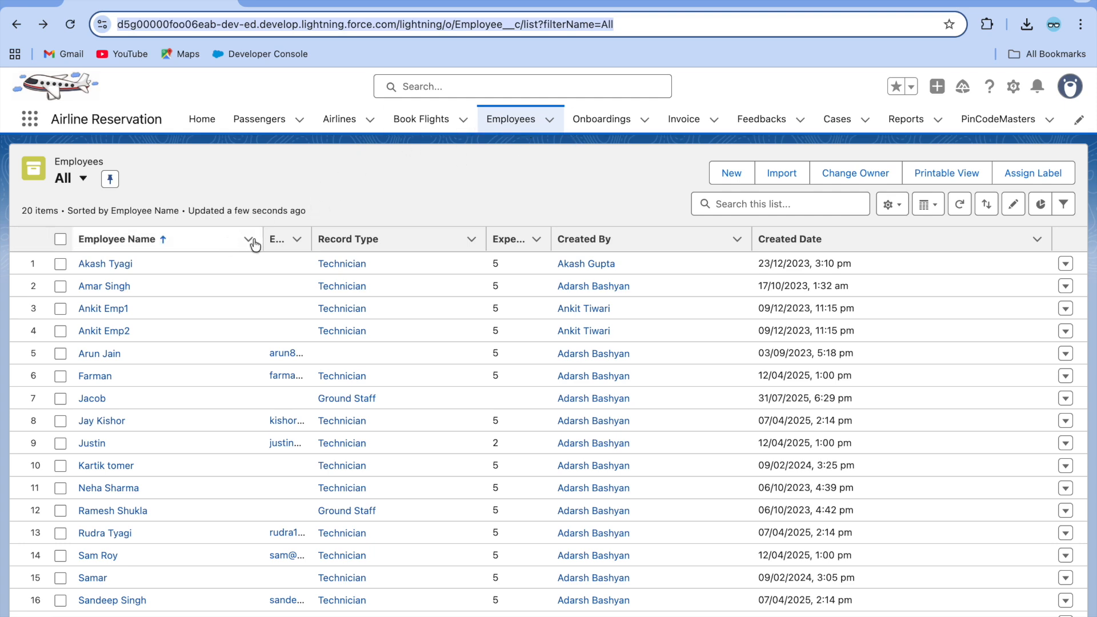
scroll(121, 364, "down", 2)
scroll(122, 364, "up", 2)
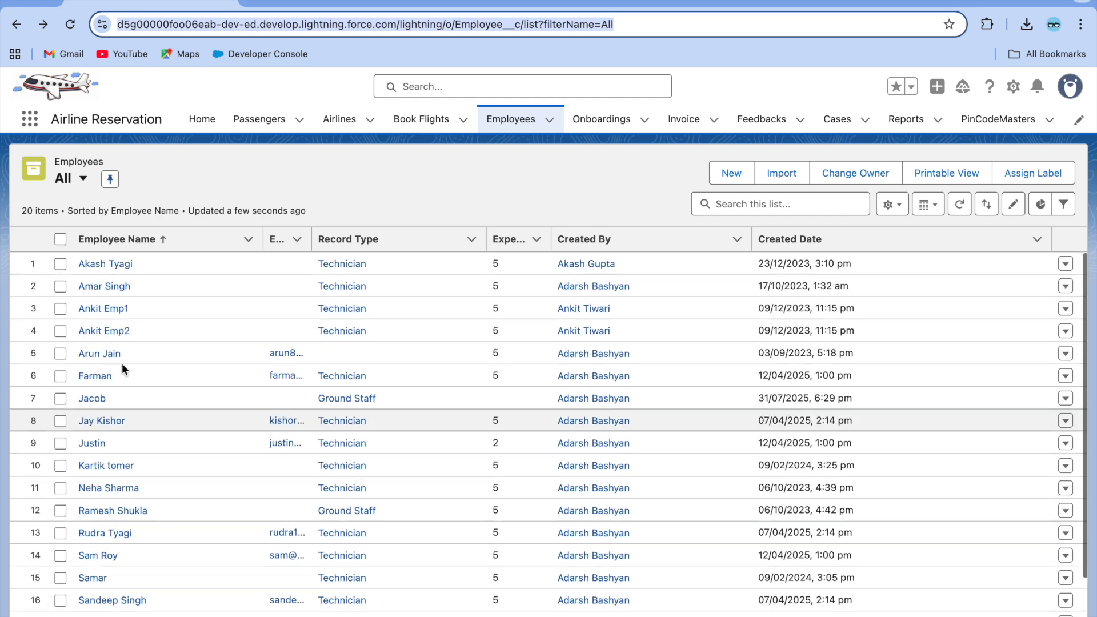
left_click(100, 264)
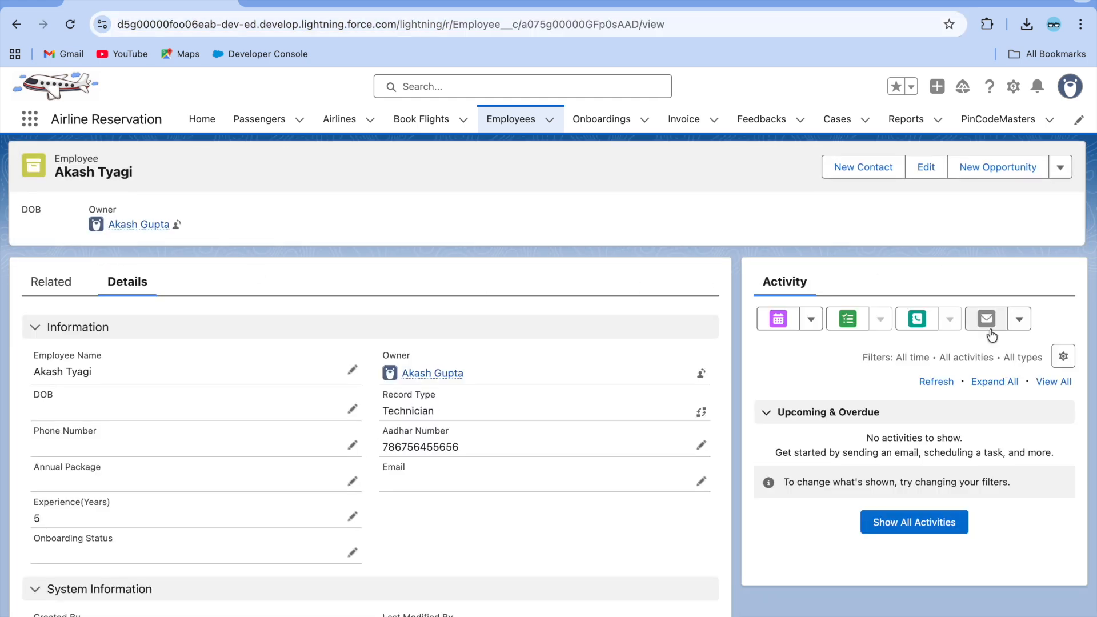
left_click(1060, 167)
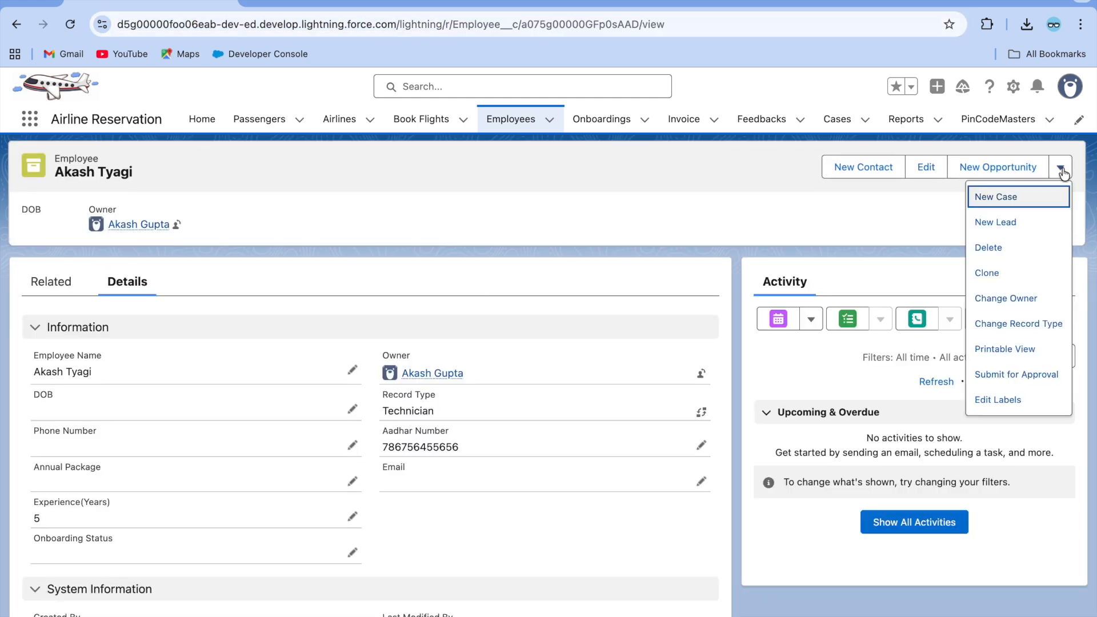
left_click(988, 274)
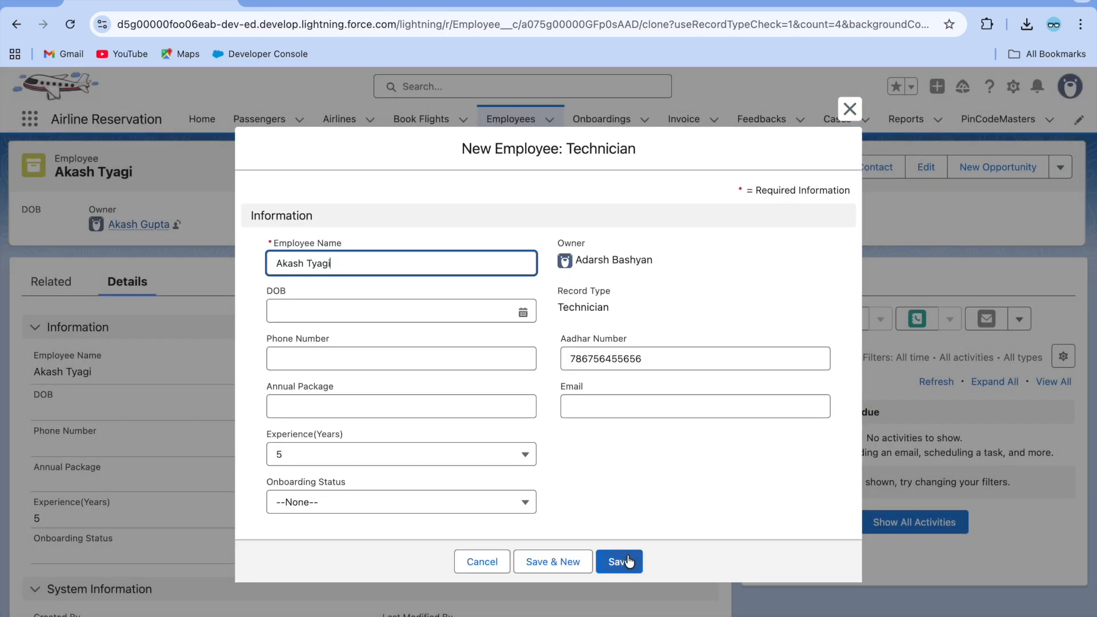
left_click(626, 558)
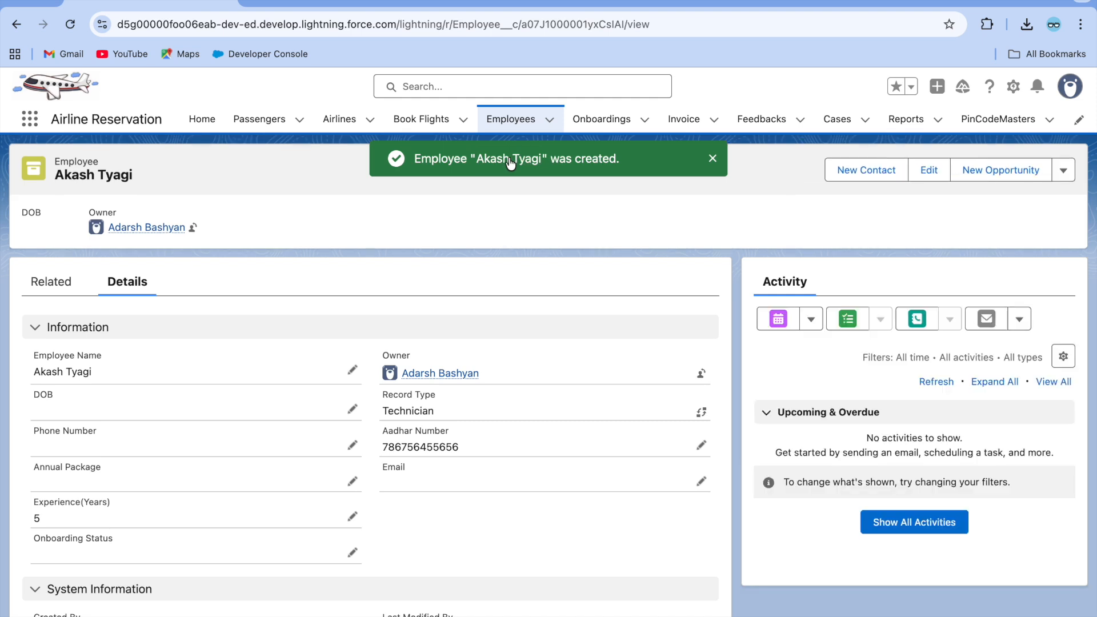
left_click(514, 119)
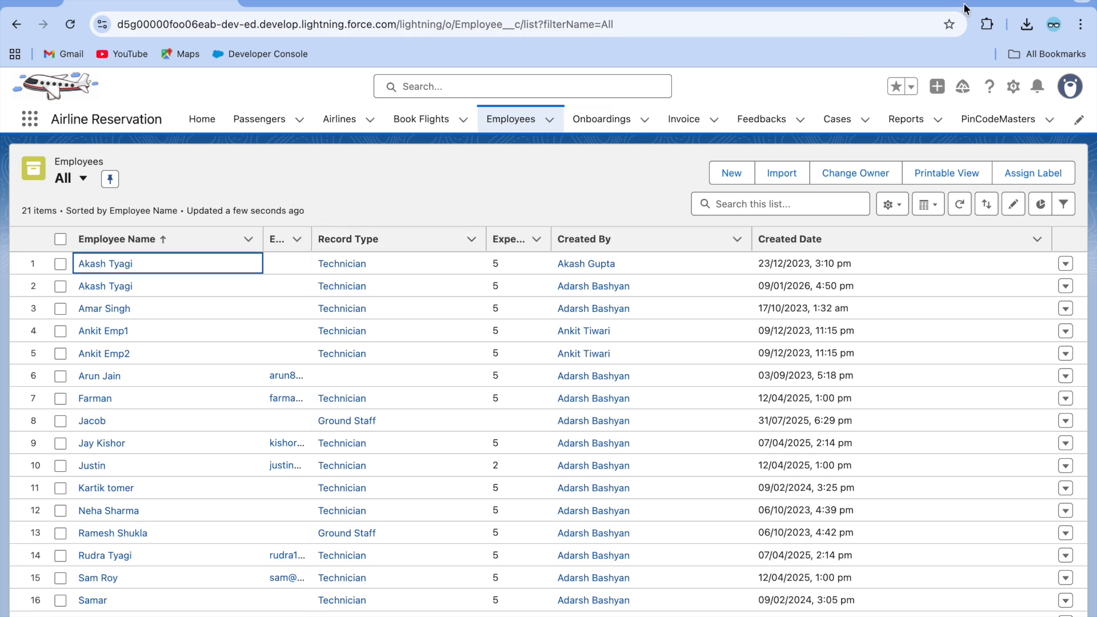
Open Setup in a new tab and go to Duplicate Rules via a Quick Find search for 'dupli'.
left_click(1006, 88)
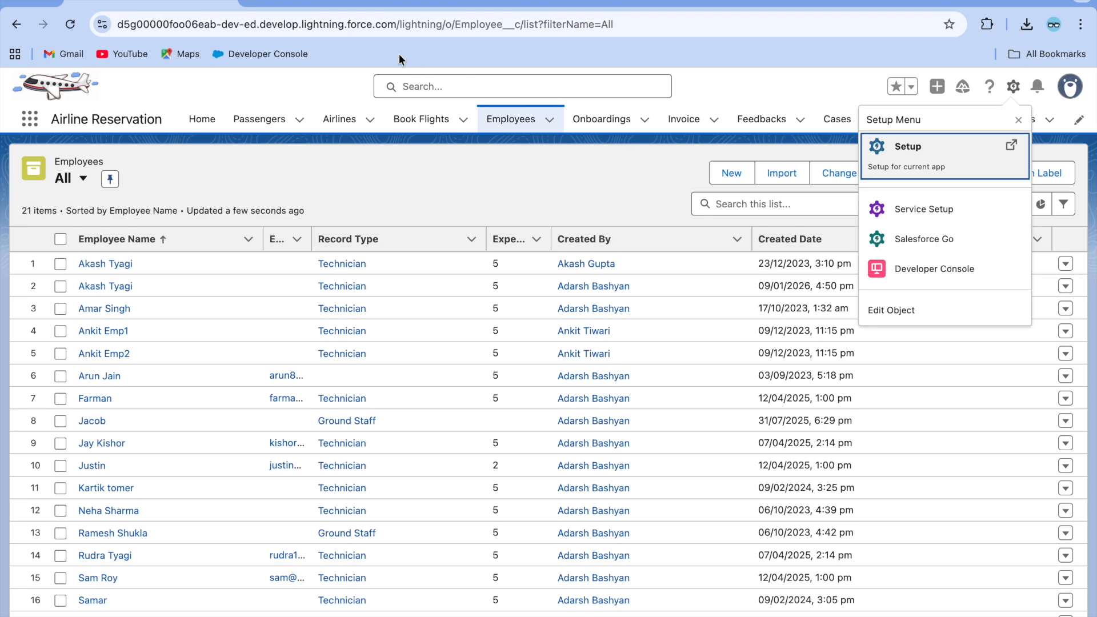
left_click(907, 146)
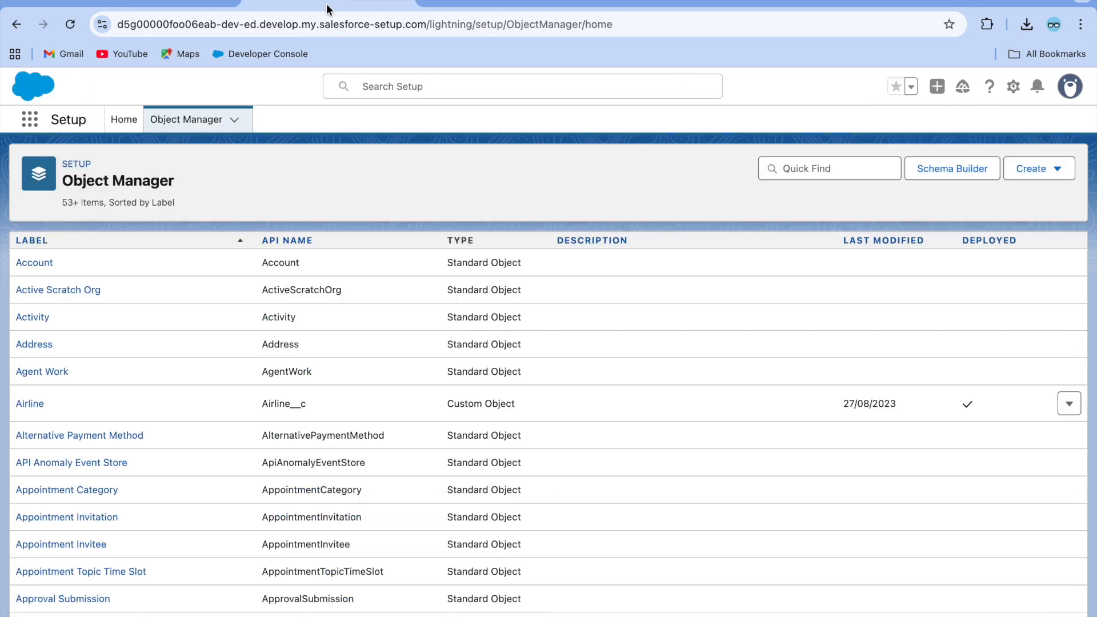
left_click(117, 122)
left_click(75, 153)
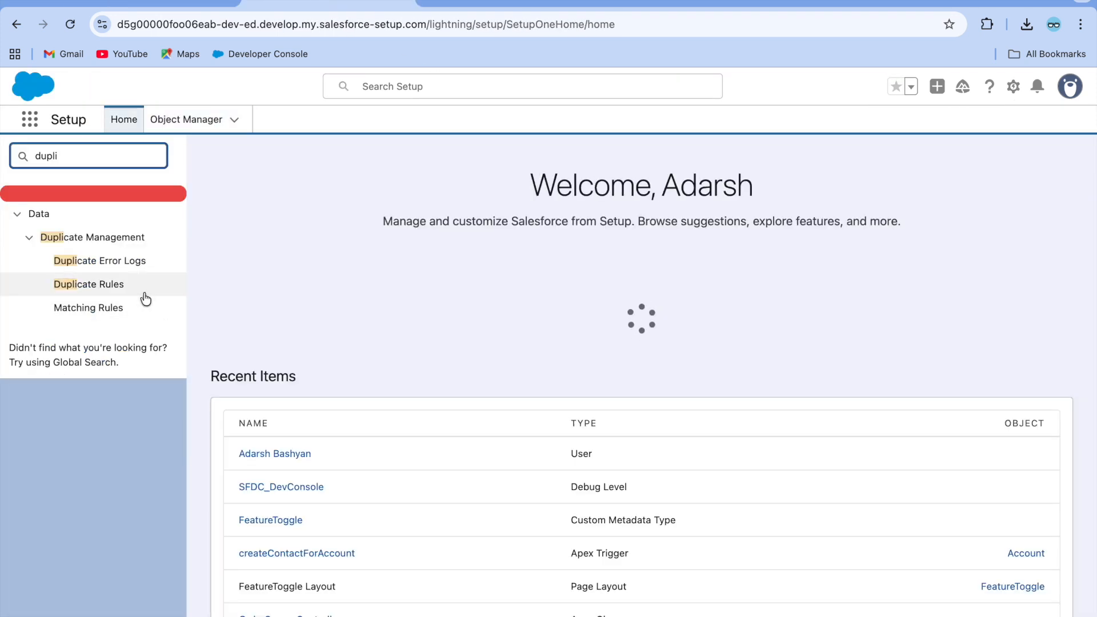
left_click(93, 294)
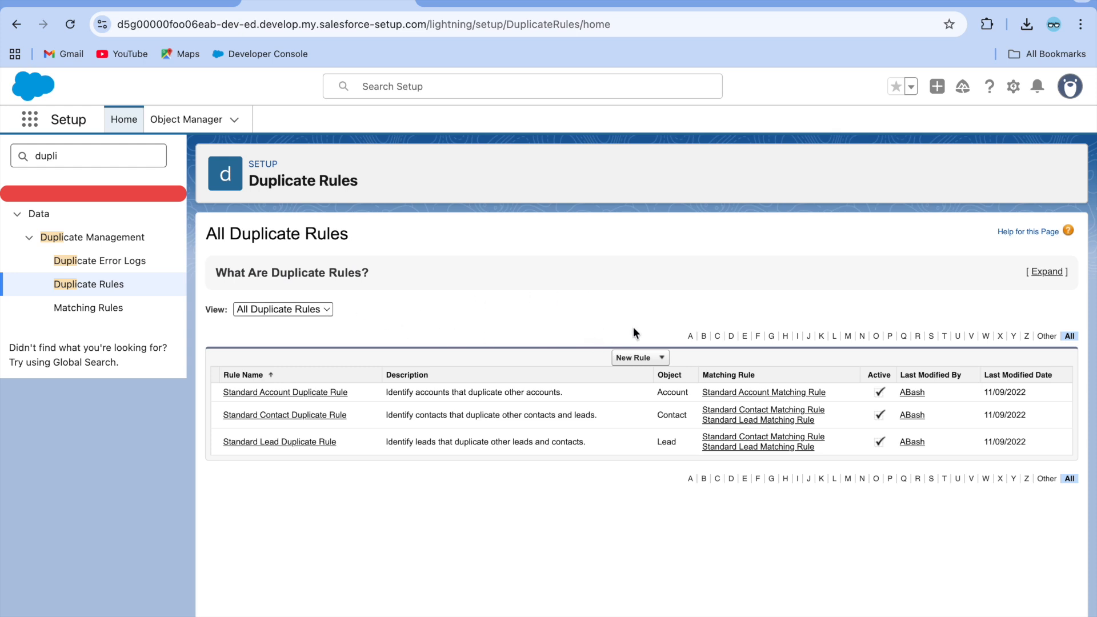
Start a new Employee duplicate rule named 'Employee Duplicate Rule'.
left_click(651, 358)
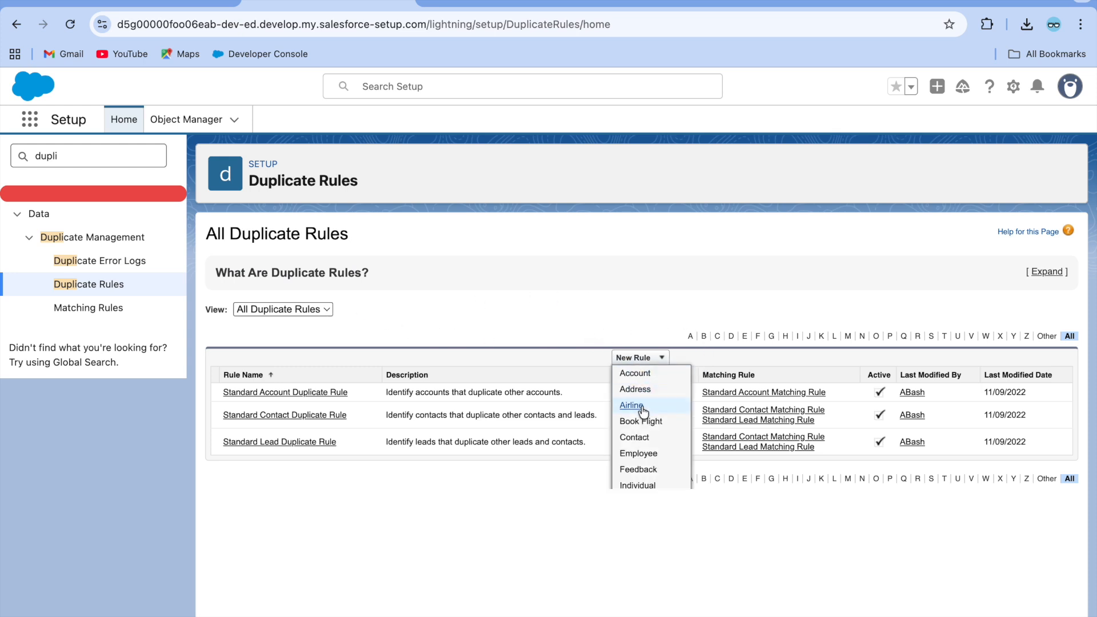
left_click(643, 454)
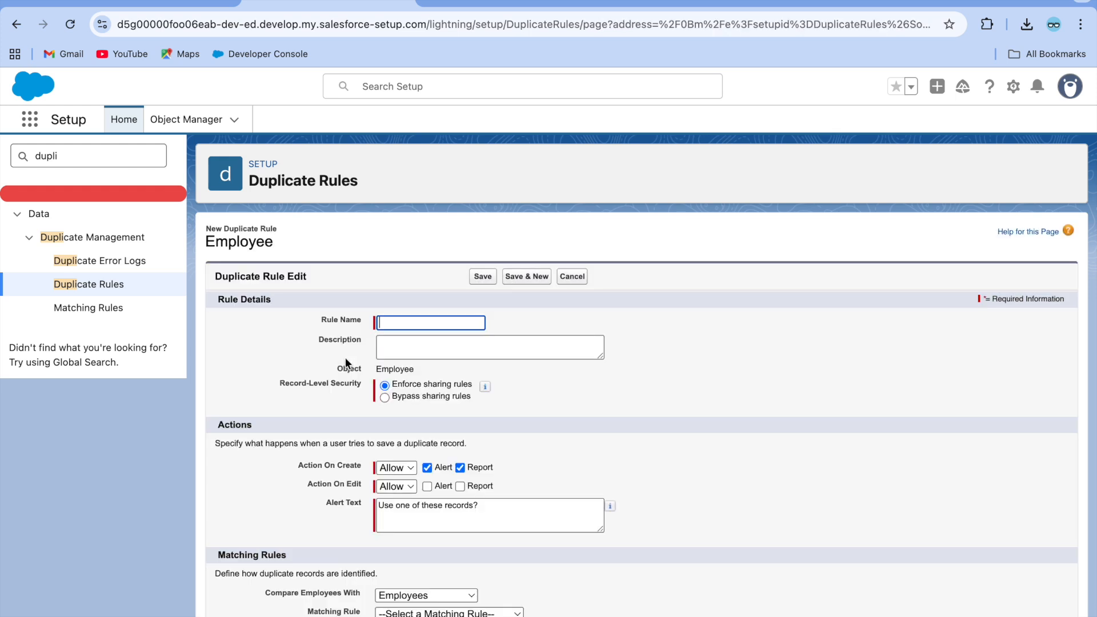
left_click(403, 322)
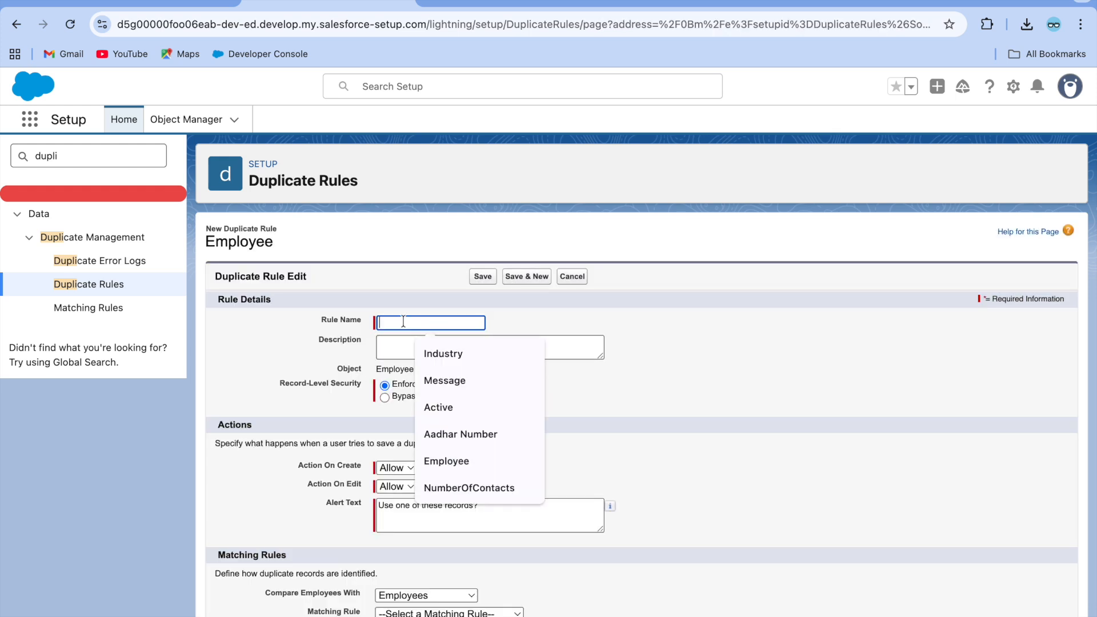
type("Employee Duplicate rule")
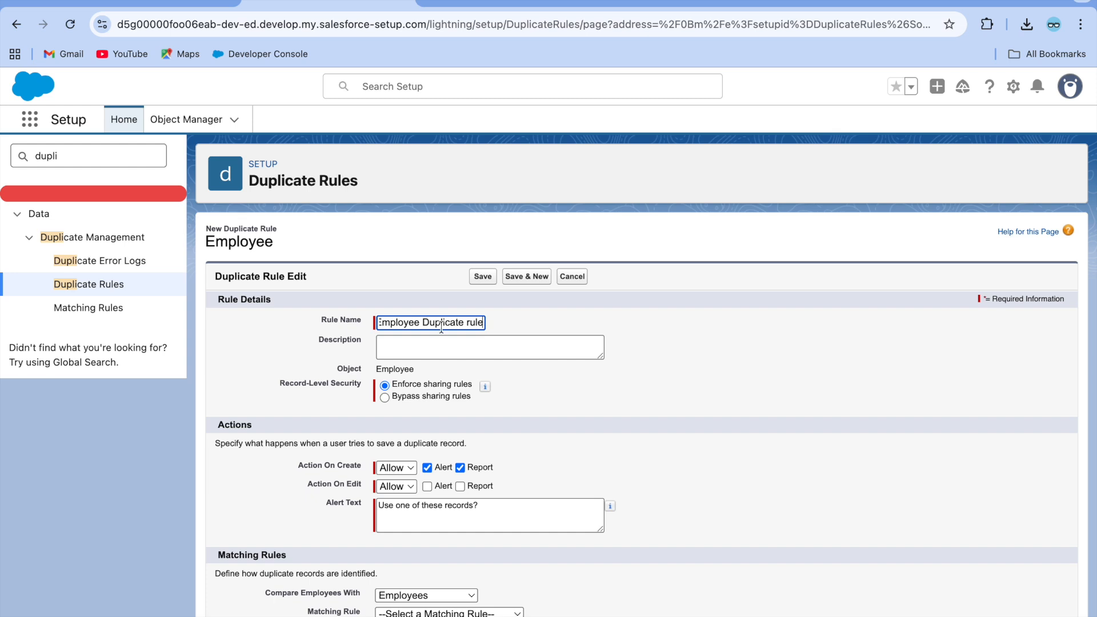
triple_click(440, 326)
key("ctrl+c")
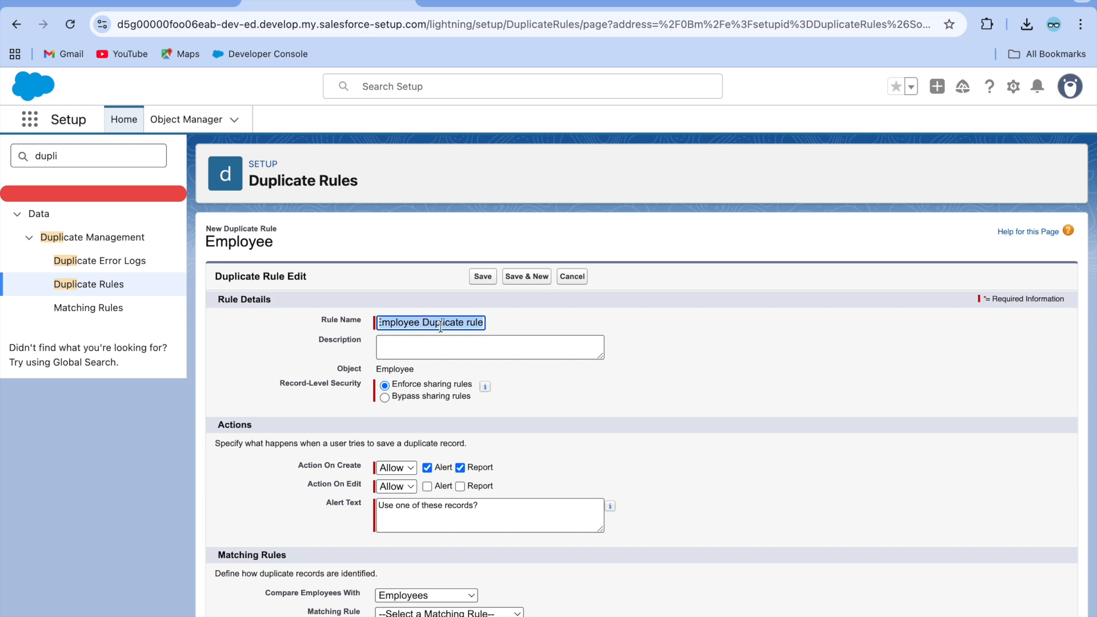
left_click(470, 325)
key("BackSpace")
type("R")
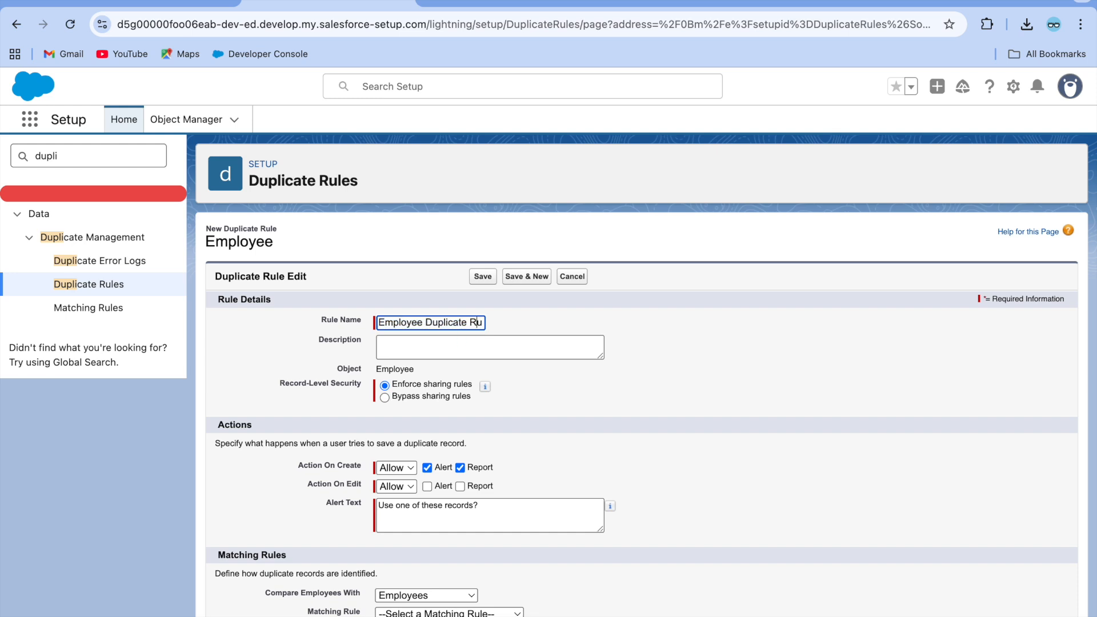
Set the description to 'Employee Duplicate rule to stop duplicate record creation with same name'.
left_click(430, 342)
key("ctrl+v")
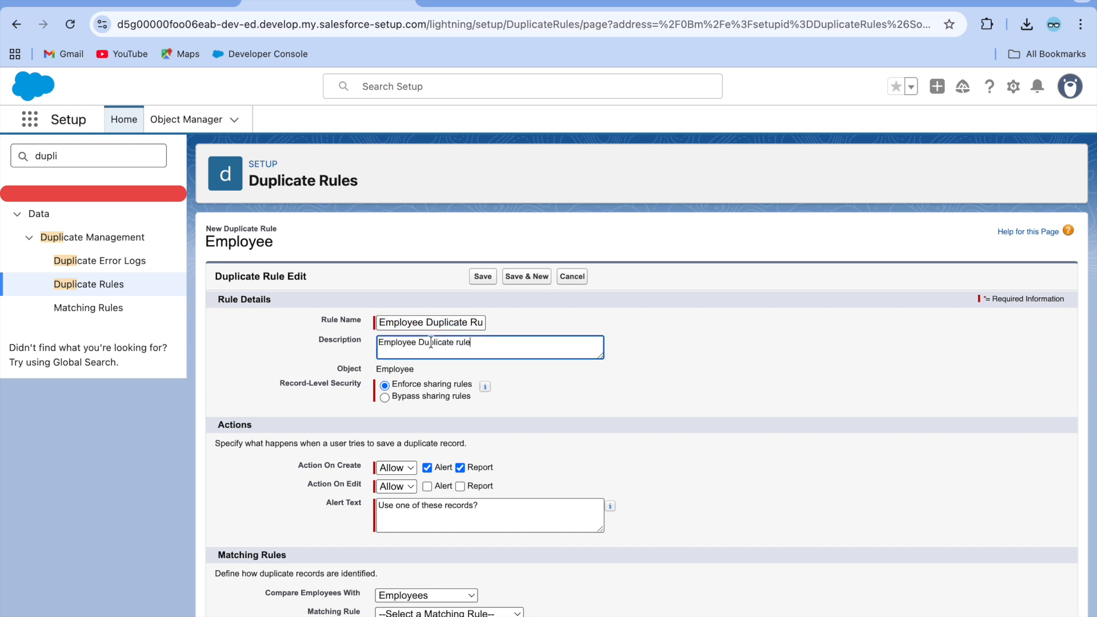
type("to stop duplicate record creation ")
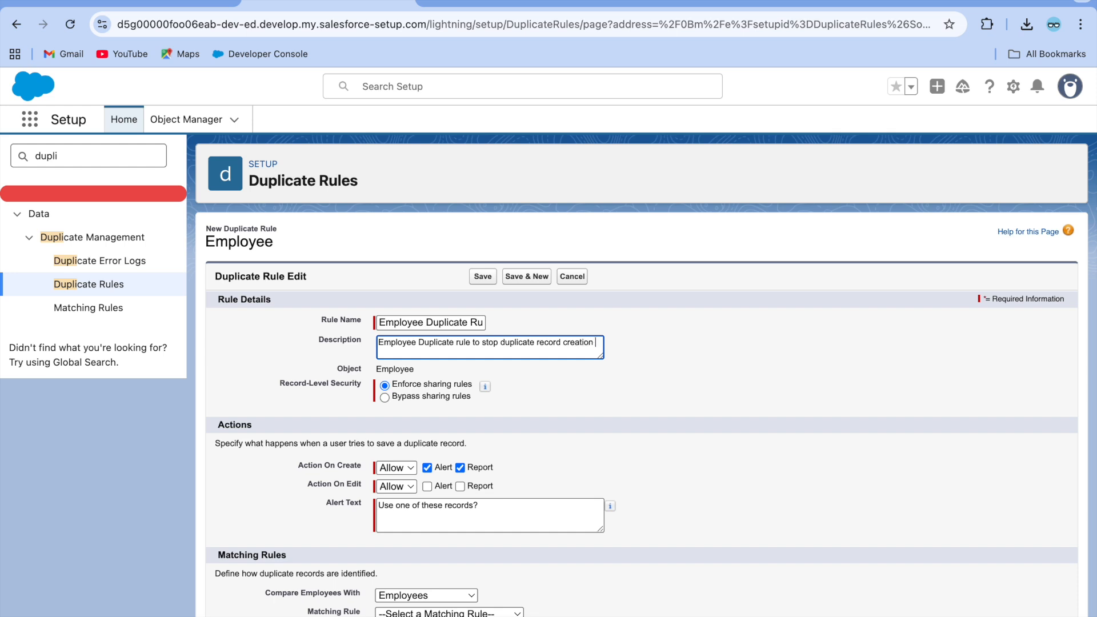
type("with same name")
Select Bypass sharing rules under Record-Level Security for the Employee duplicate rule.
left_click(345, 321)
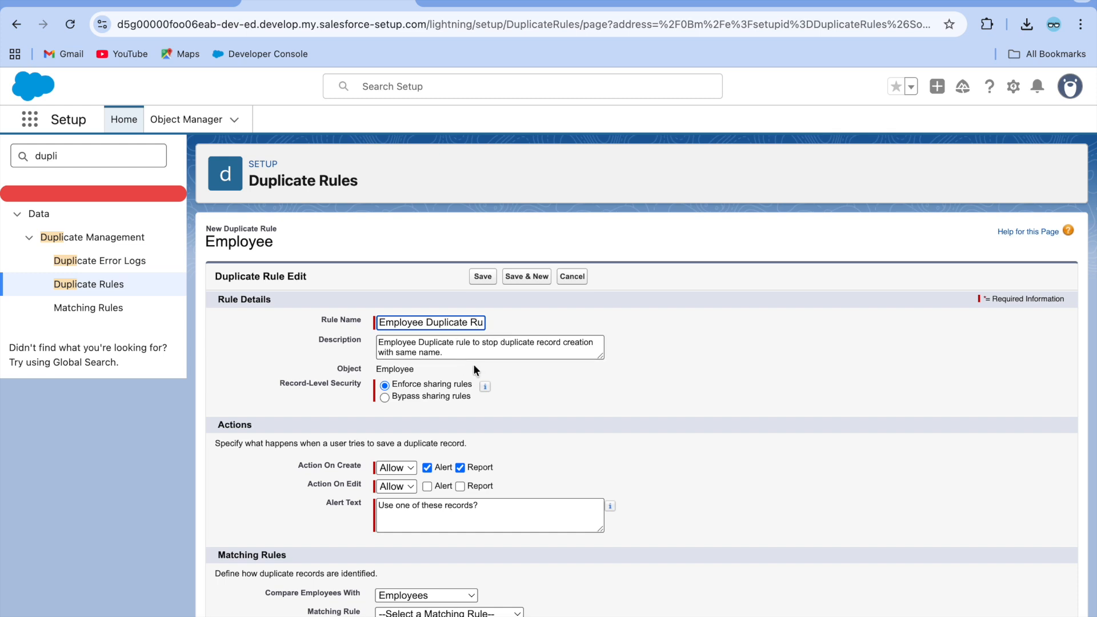
scroll(473, 363, "down", 1)
scroll(477, 370, "down", 1)
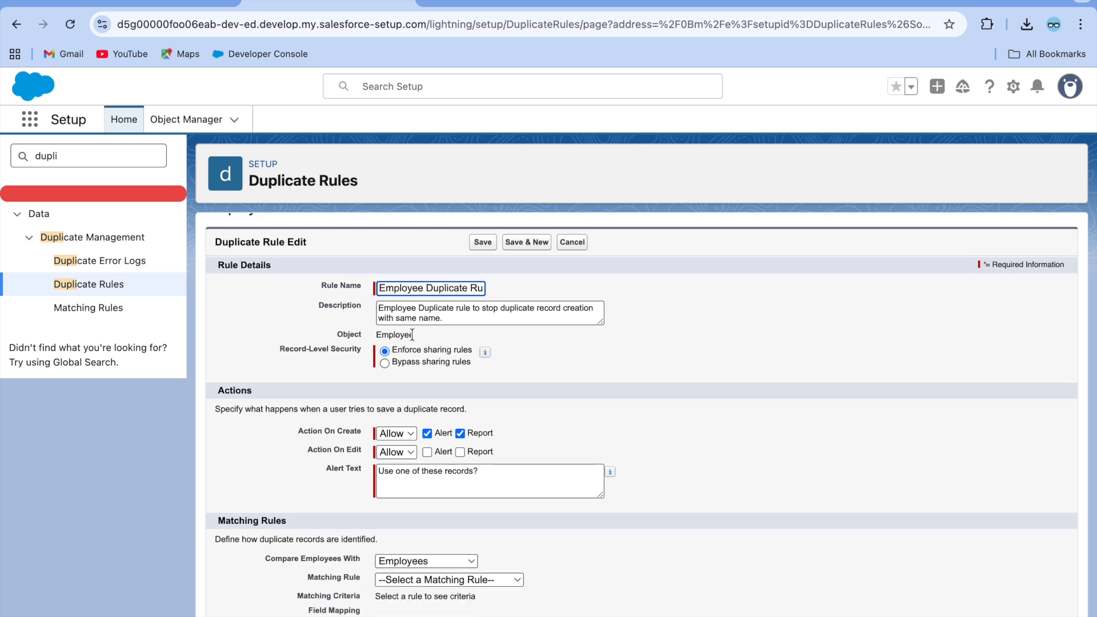
scroll(317, 335, "down", 1)
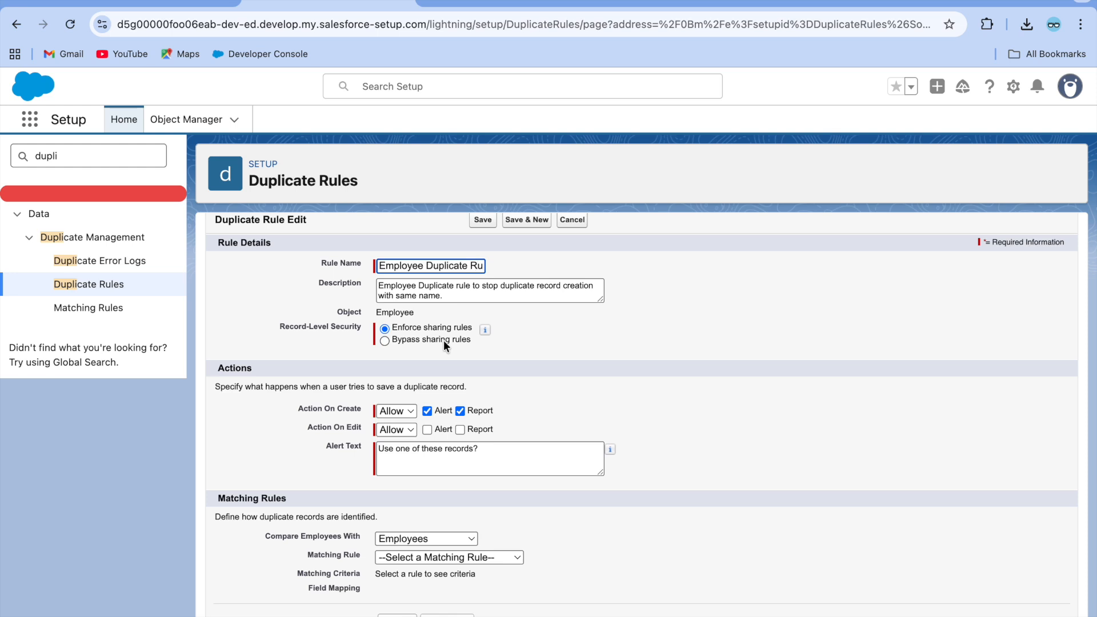
mouse_move(483, 332)
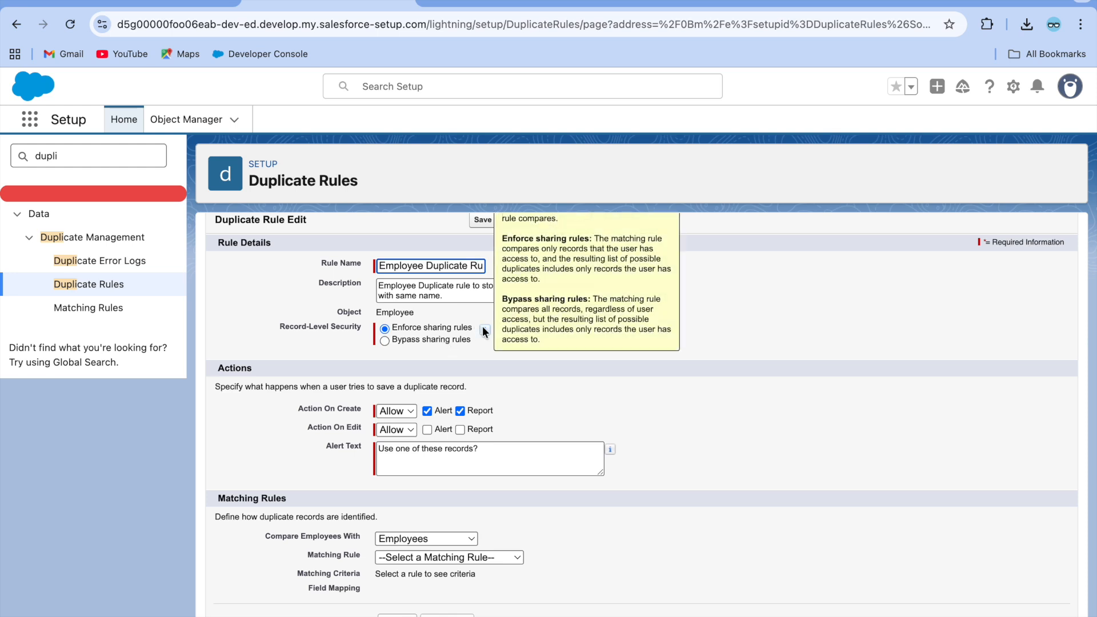
scroll(482, 330, "up", 2)
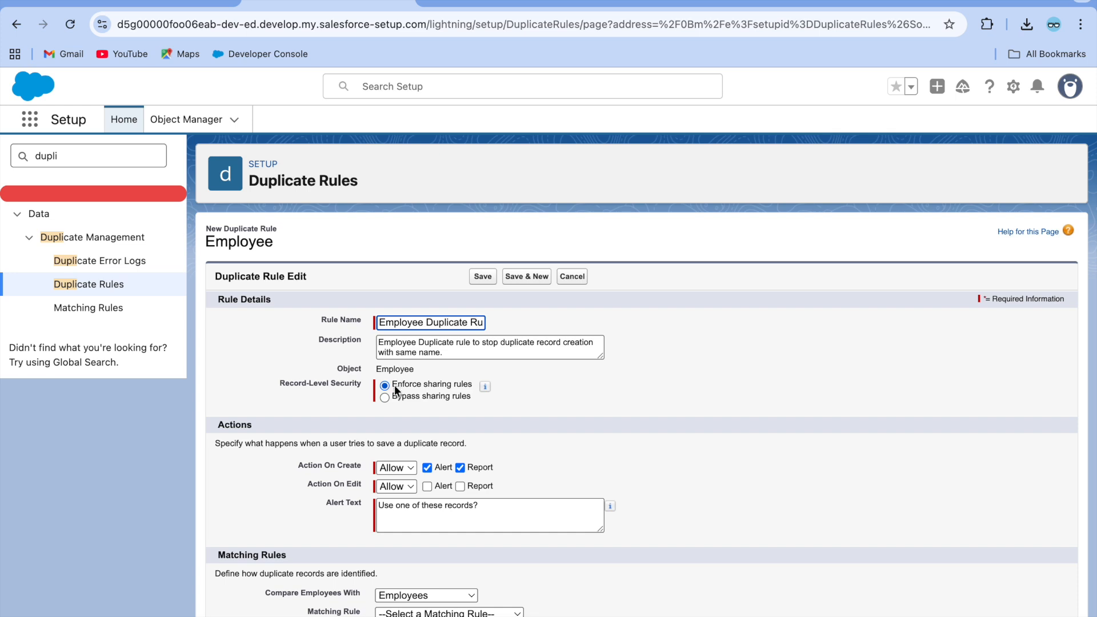
left_click(384, 397)
mouse_move(480, 386)
scroll(558, 423, "down", 1)
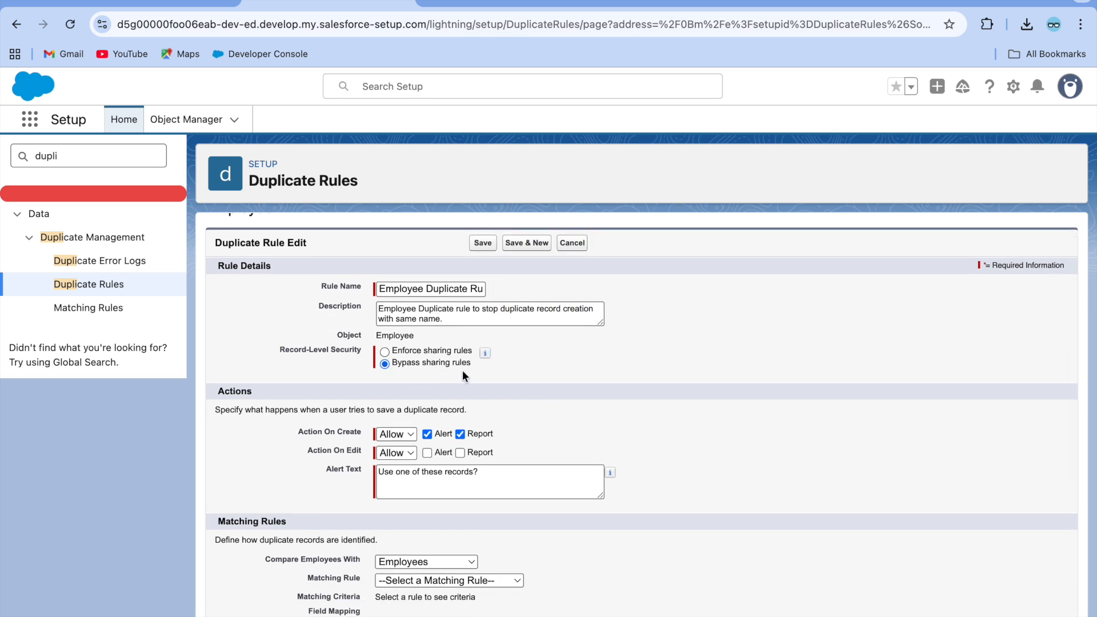
scroll(452, 371, "down", 1)
scroll(343, 337, "down", 2)
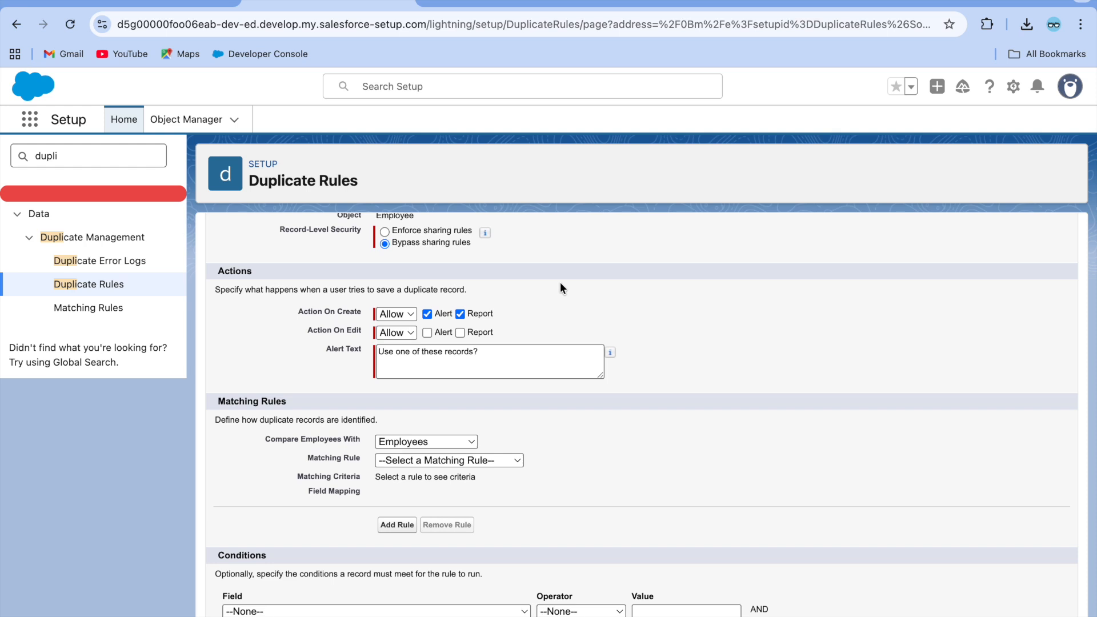
scroll(560, 287, "up", 1)
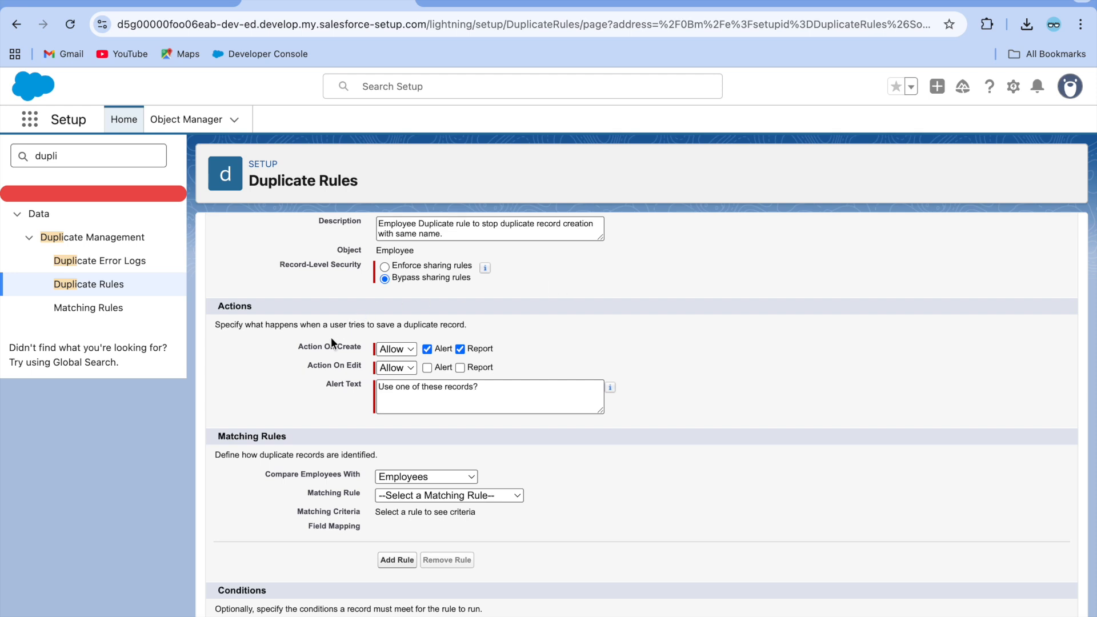
scroll(291, 331, "up", 1)
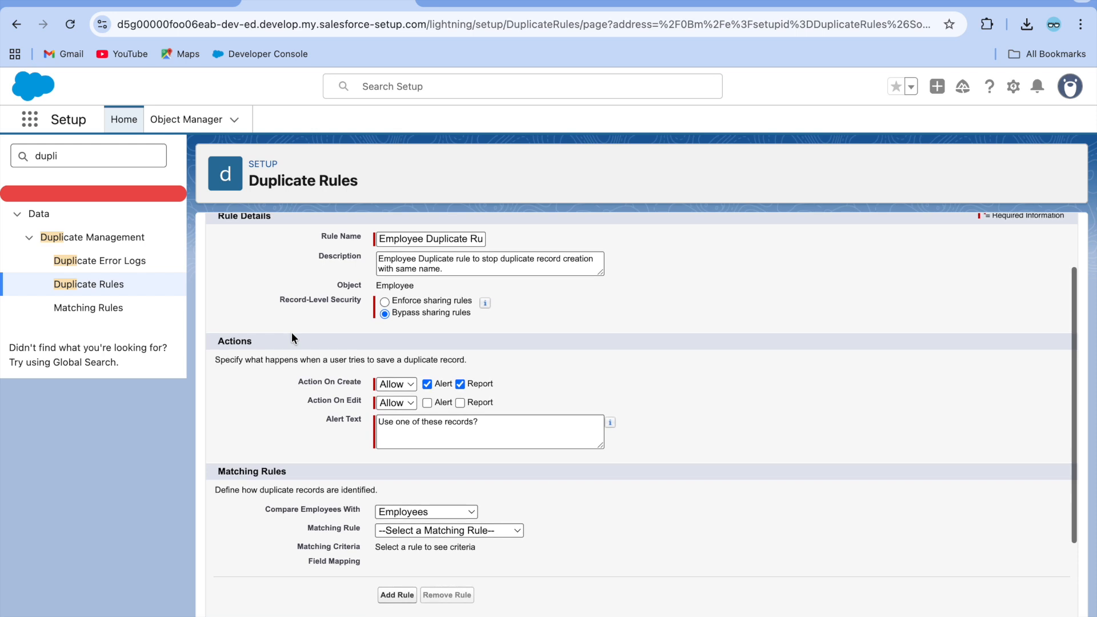
scroll(280, 354, "down", 1)
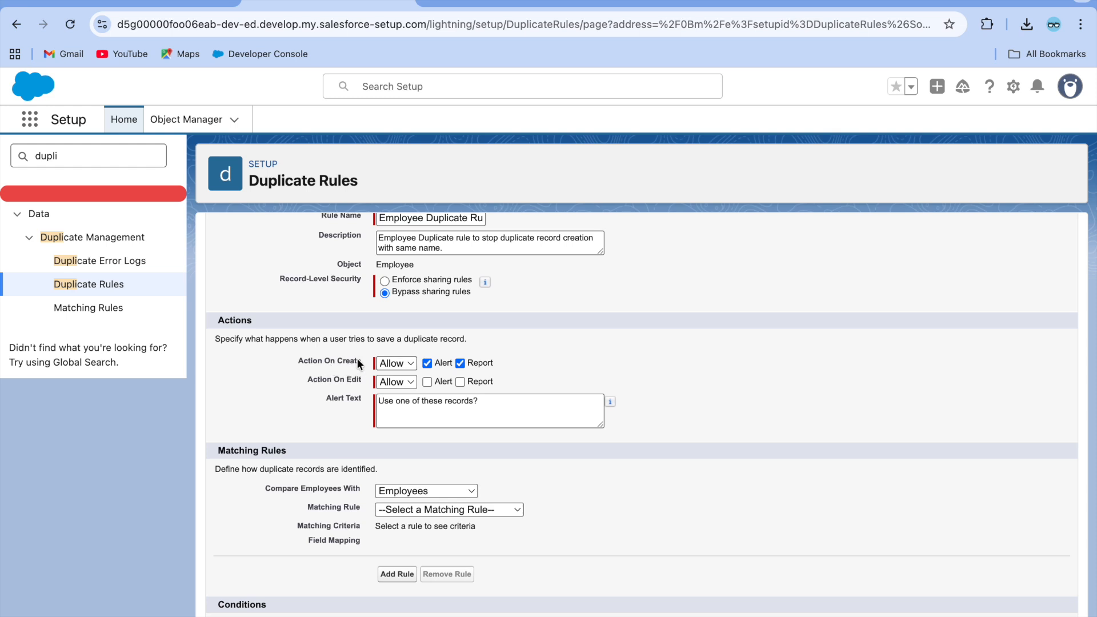
Keep Action On Create as Allow and change the alert text to 'Duplicate Record Found.Please Check before proceed.'.
left_click(410, 365)
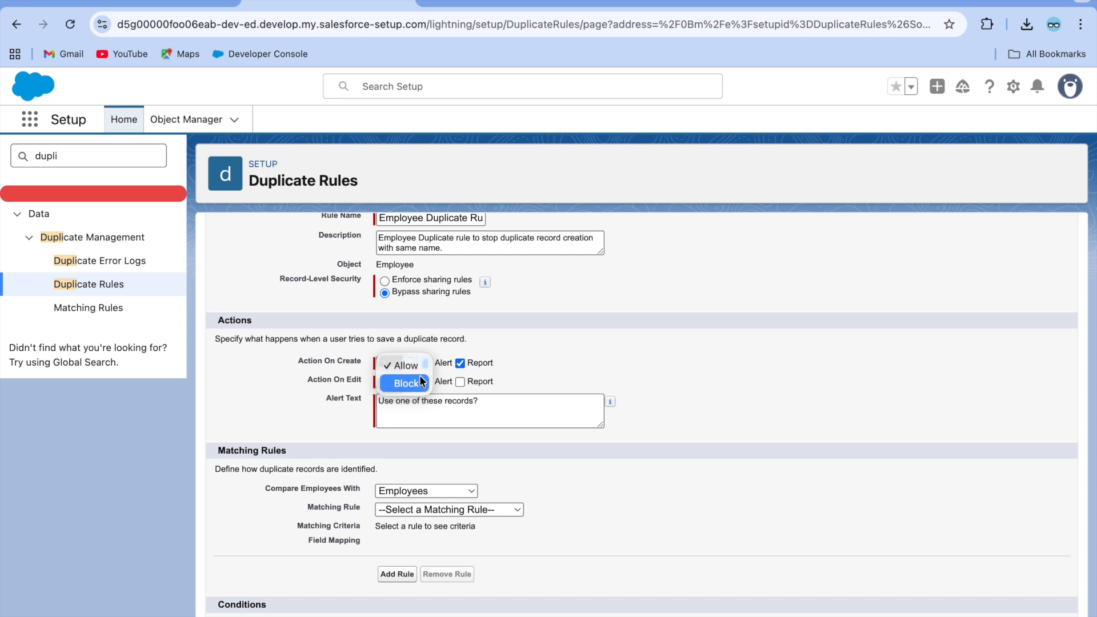
left_click(480, 343)
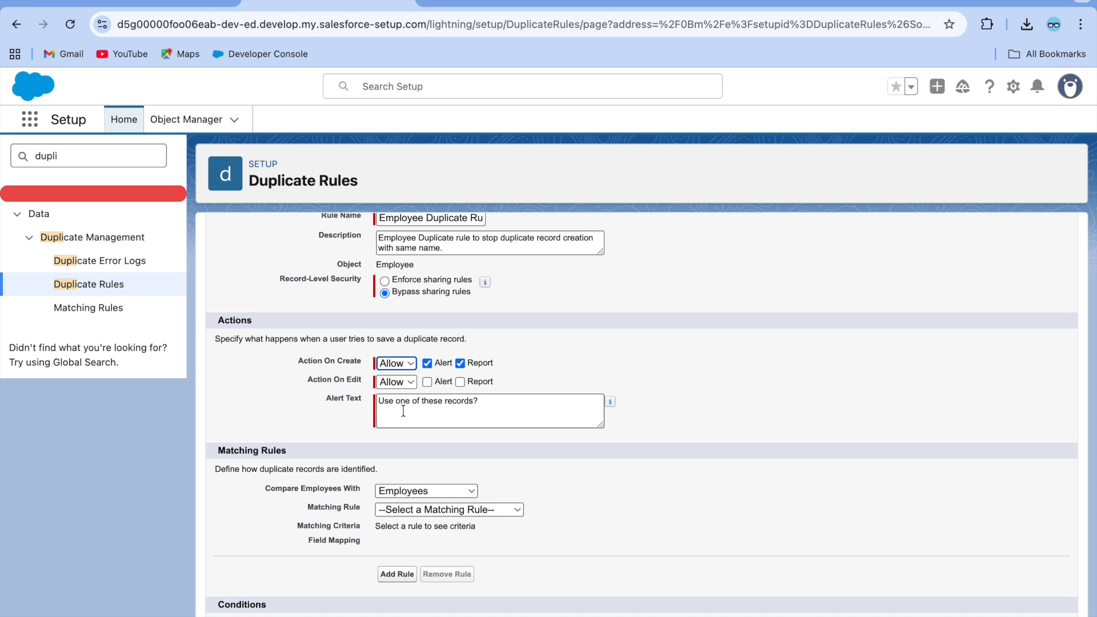
left_click(486, 403)
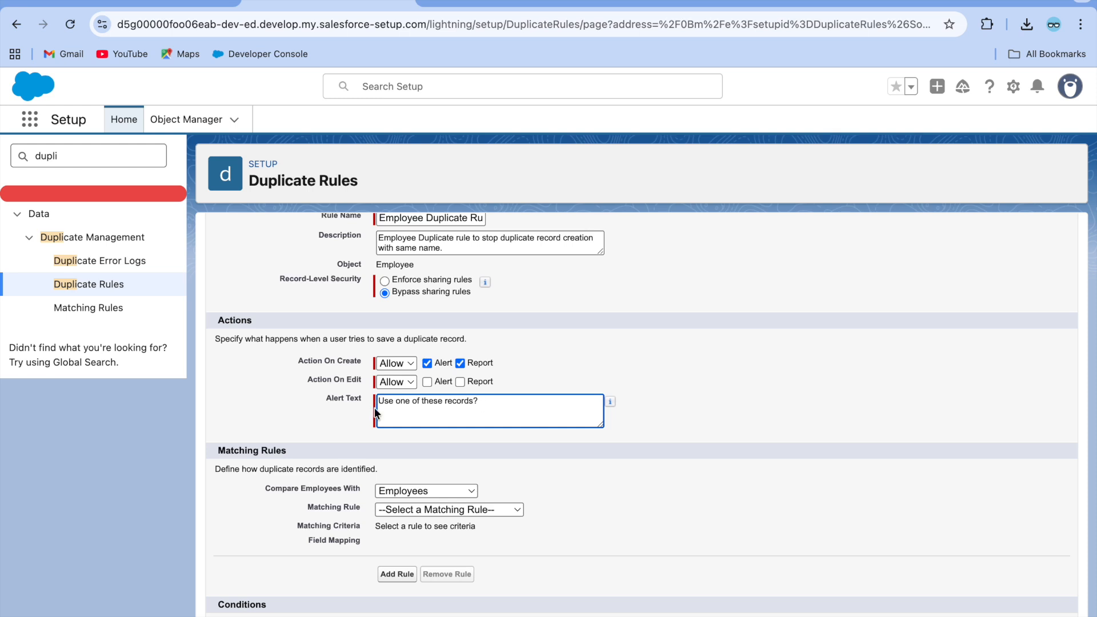
double_click(489, 403)
left_click_drag(488, 403, 374, 401)
key("BackSpace")
key("Caps_Lock")
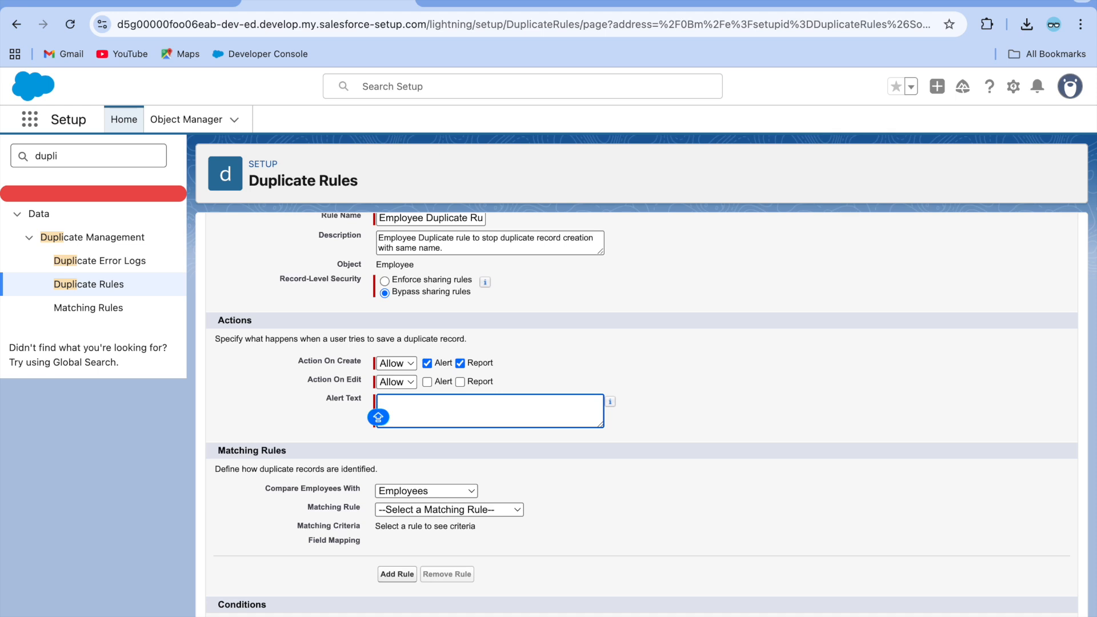
type("Duplicate Rec")
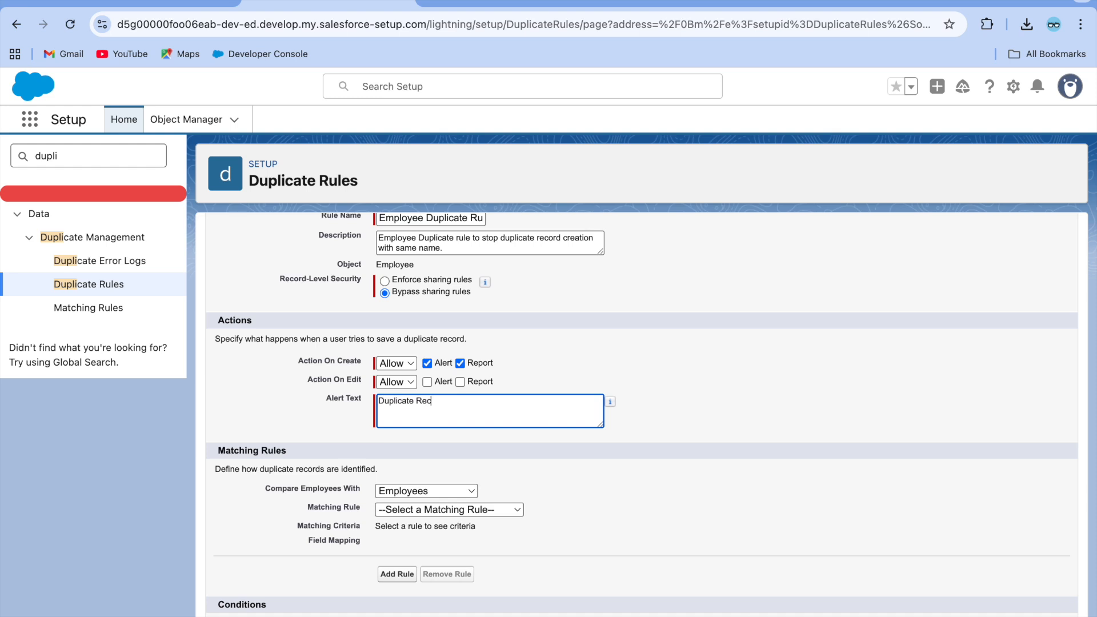
type("ord Found.Please Check before p")
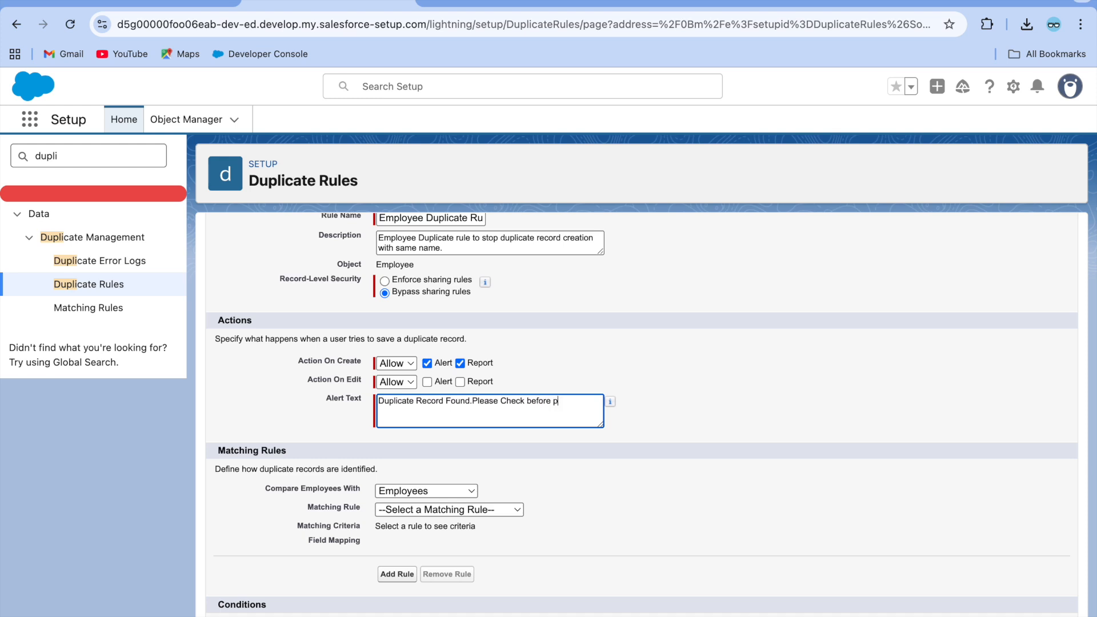
type("roceed.")
Leave Action On Edit set to Allow.
left_click(408, 382)
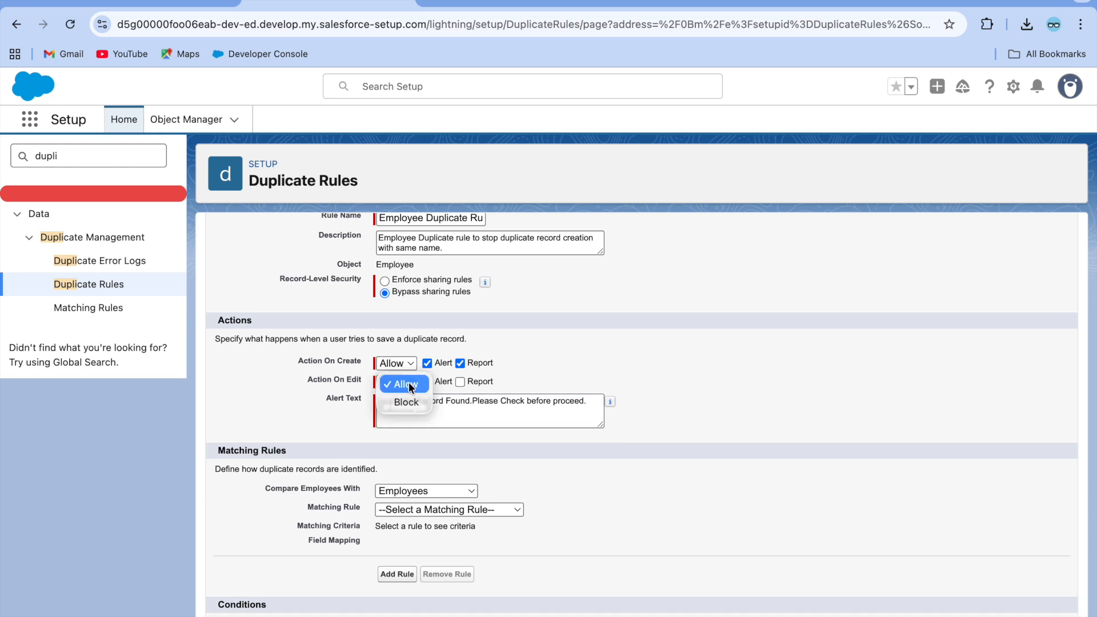
left_click(509, 338)
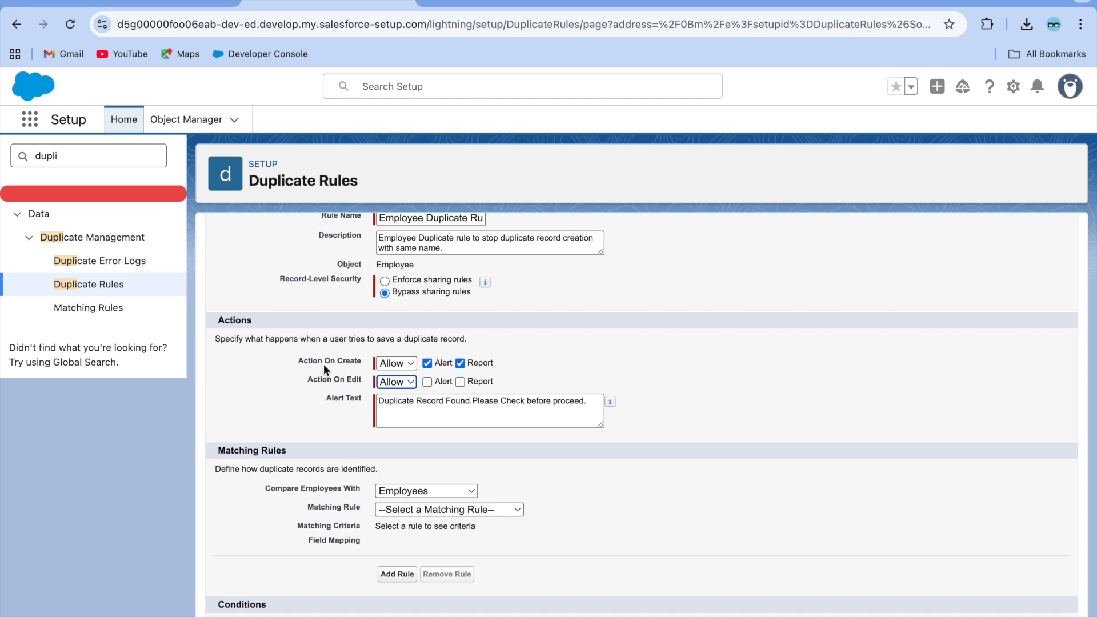
left_click(409, 382)
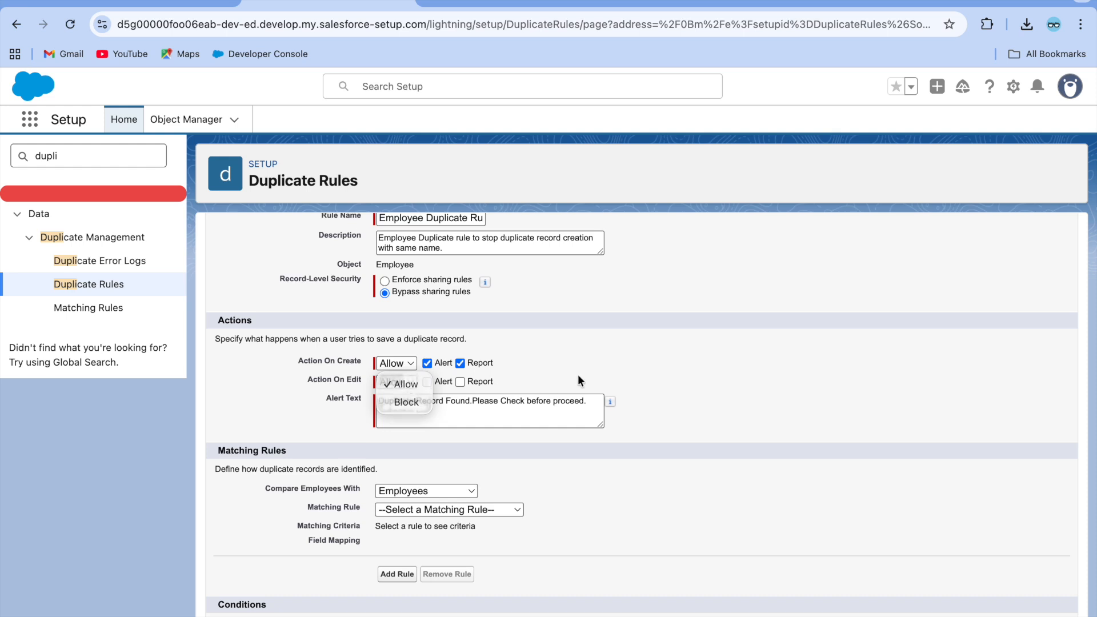
left_click(505, 385)
left_click(584, 356)
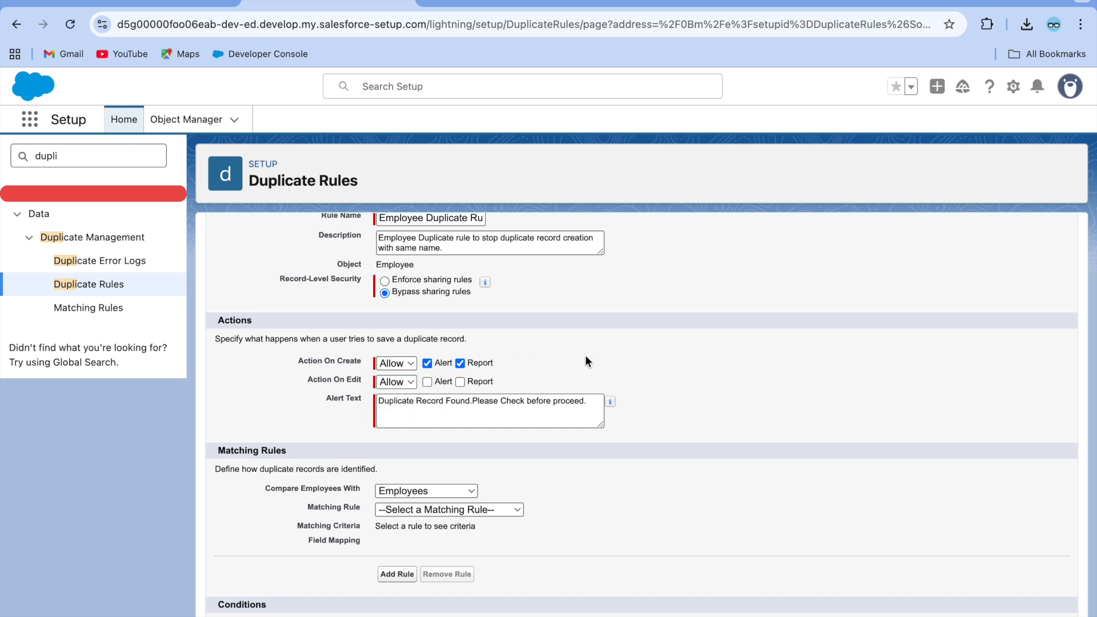
left_click(403, 382)
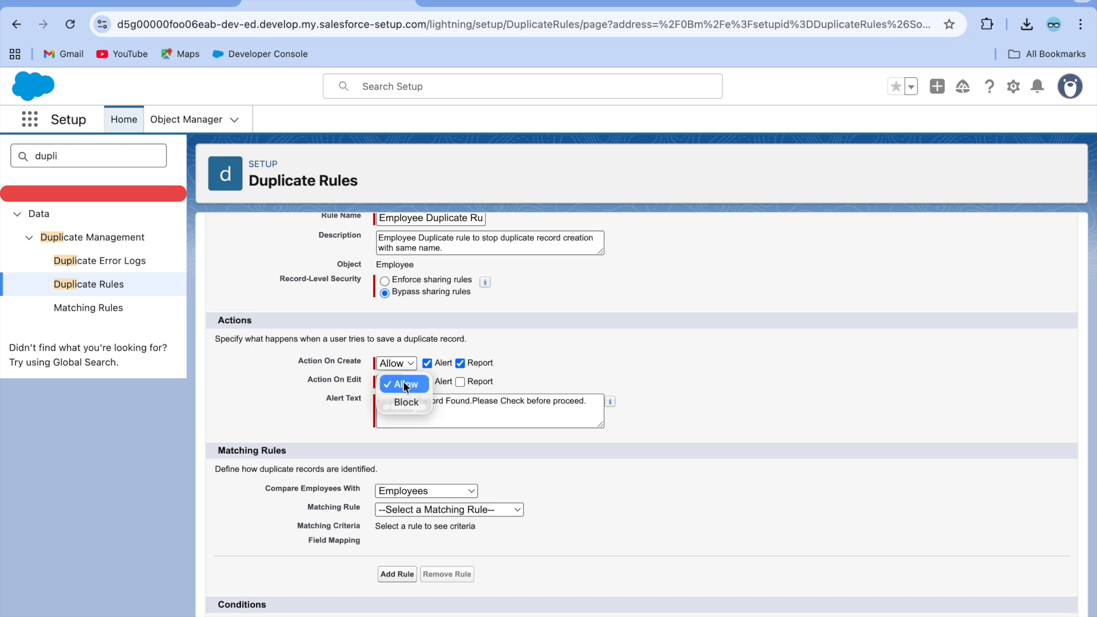
left_click(418, 391)
scroll(460, 393, "up", 1)
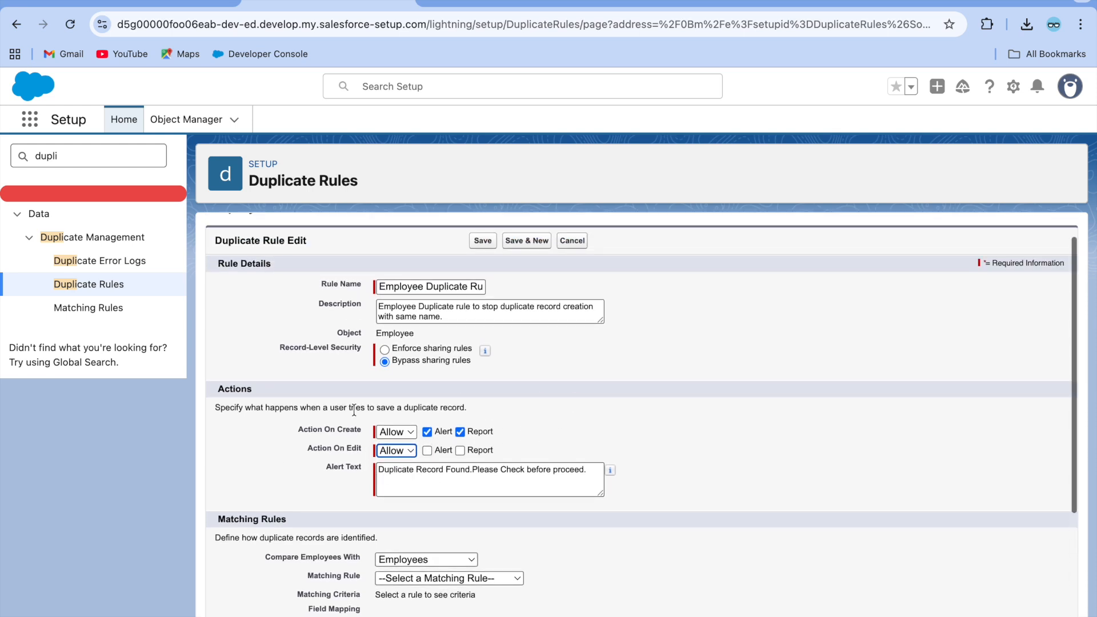
scroll(465, 425, "up", 1)
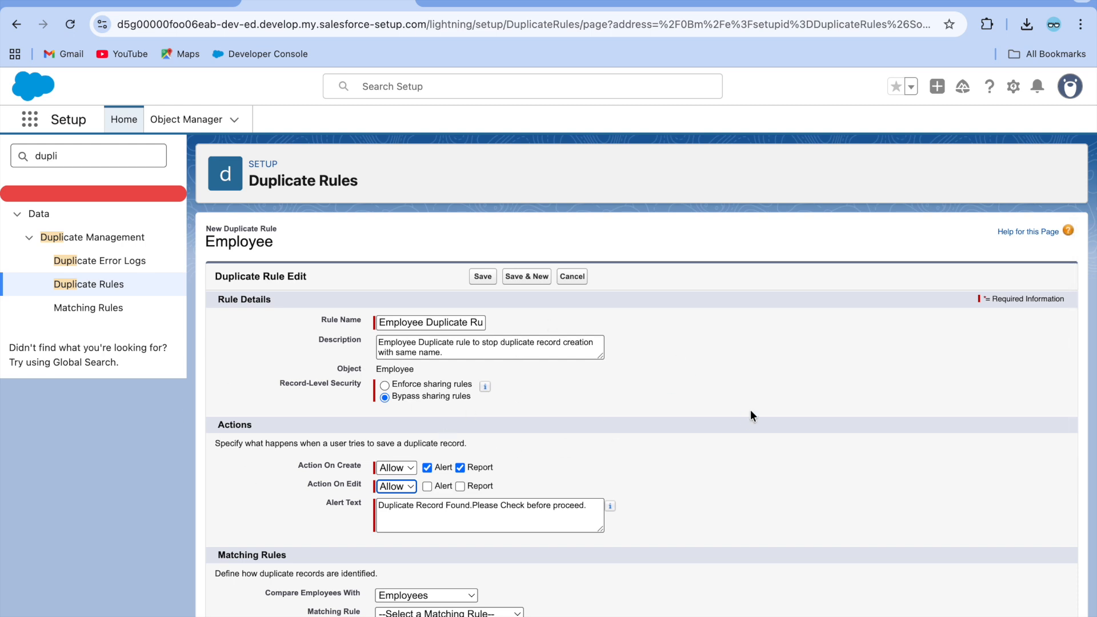
left_click(596, 462)
scroll(632, 423, "down", 3)
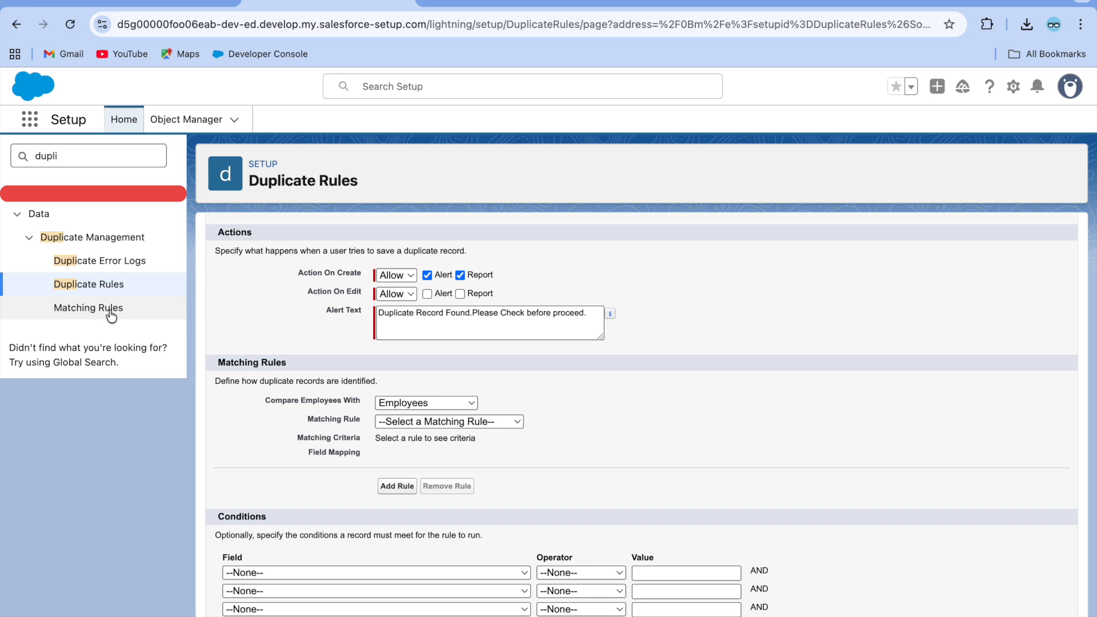
Choose '--Create New Matching Rule--' from the Matching Rule dropdown.
left_click(439, 417)
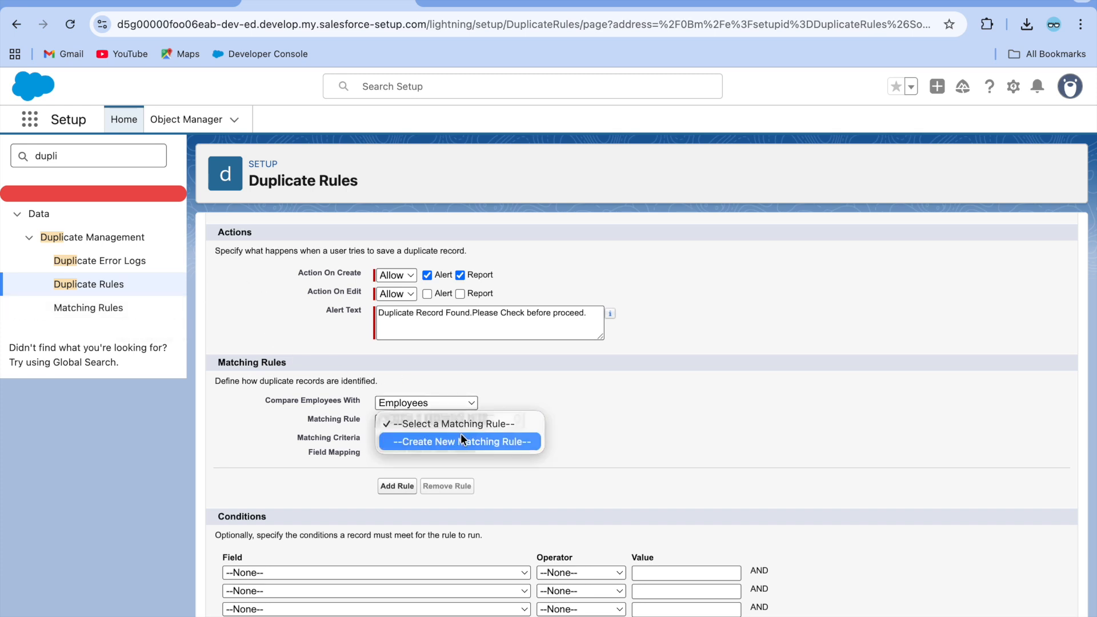
left_click(457, 440)
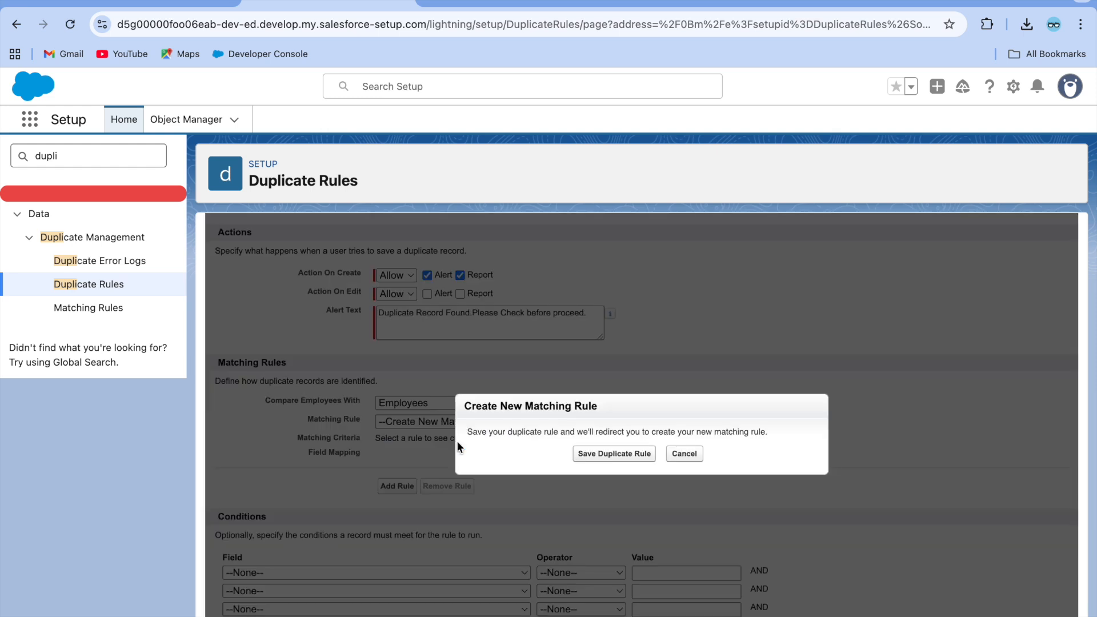
Save the Employee duplicate rule and continue to Step 2 of the new matching rule.
left_click(599, 455)
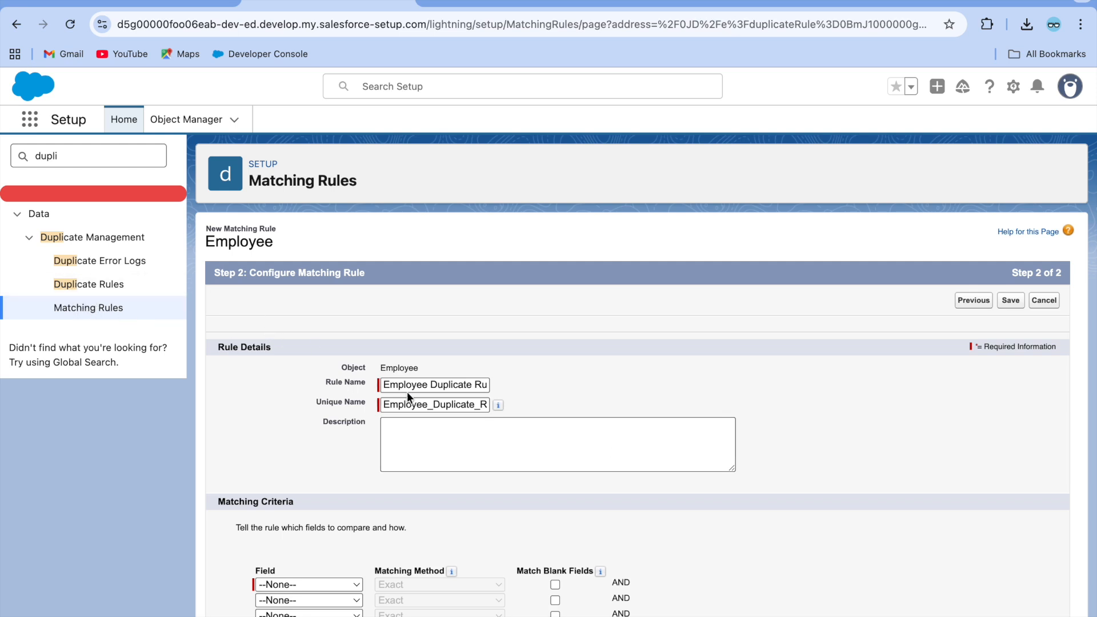
scroll(518, 407, "down", 2)
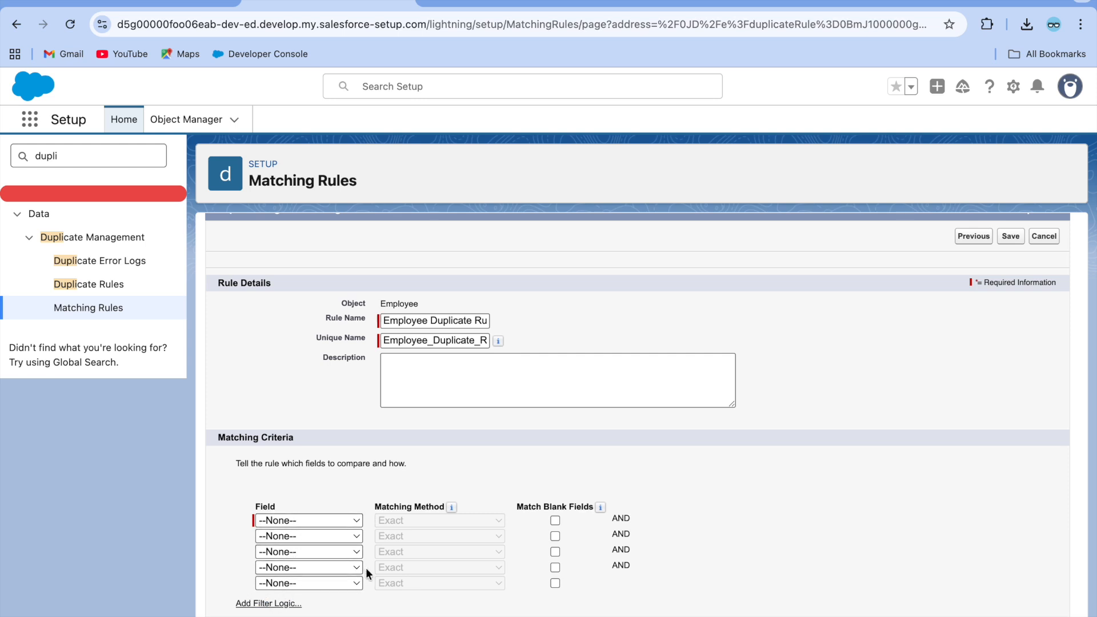
Enable filter logic and set the matching criteria to Employee Name with the Exact method.
left_click(266, 603)
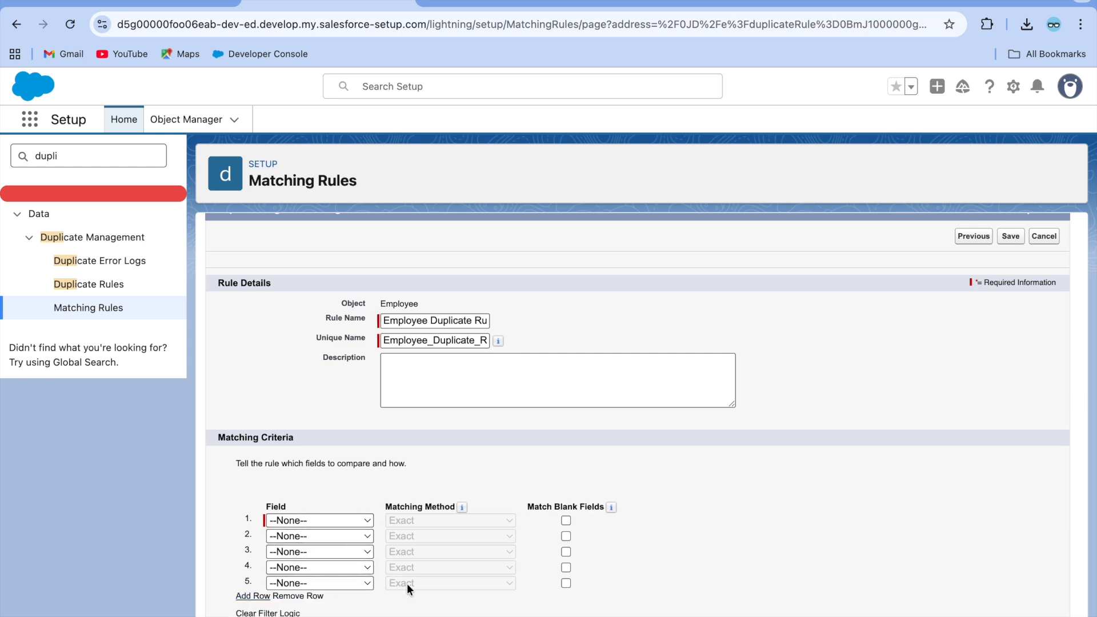
scroll(406, 584, "down", 1)
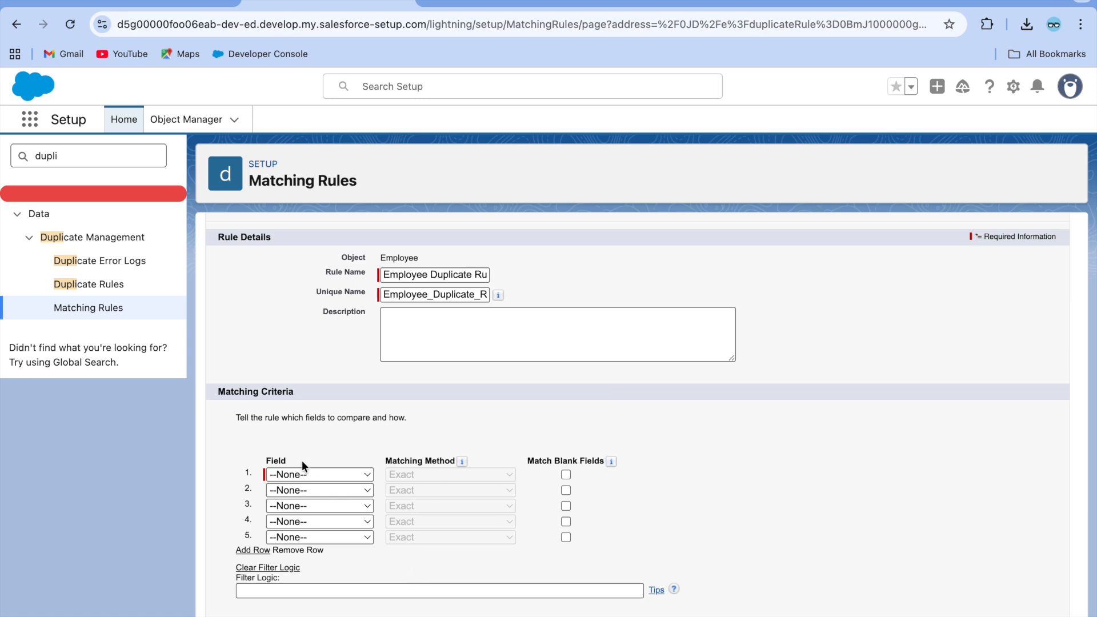
left_click(311, 470)
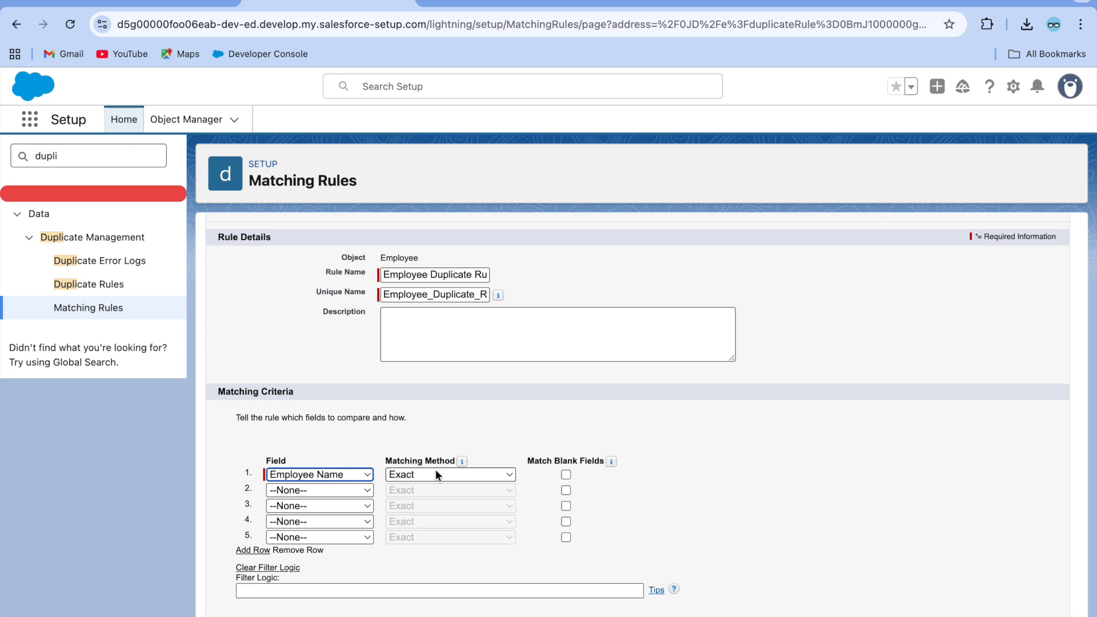
left_click(453, 474)
left_click(452, 475)
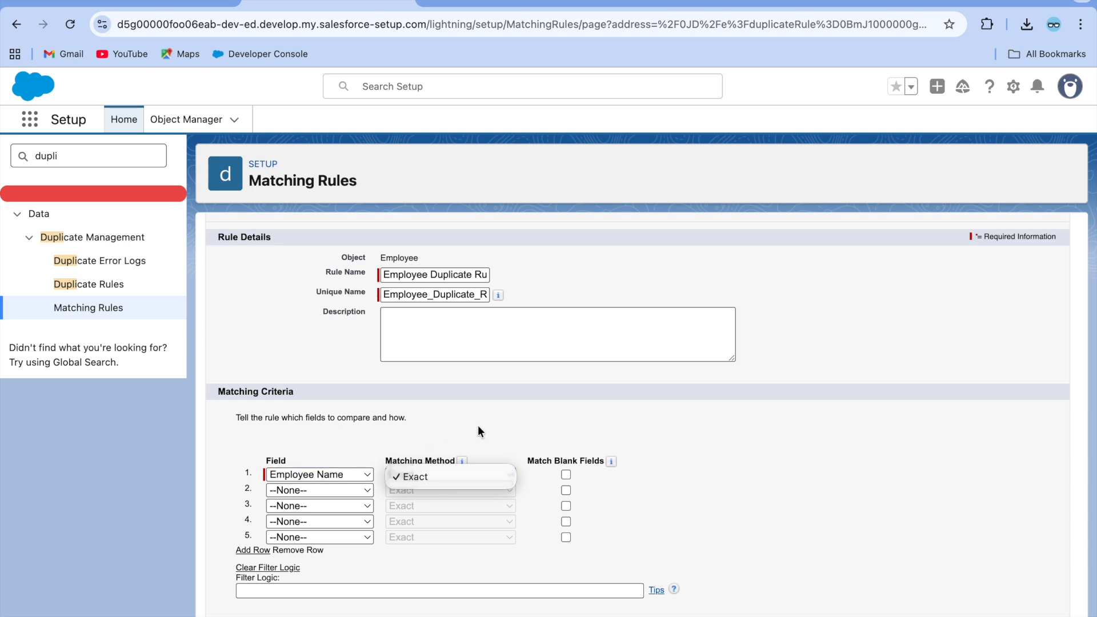
mouse_move(612, 461)
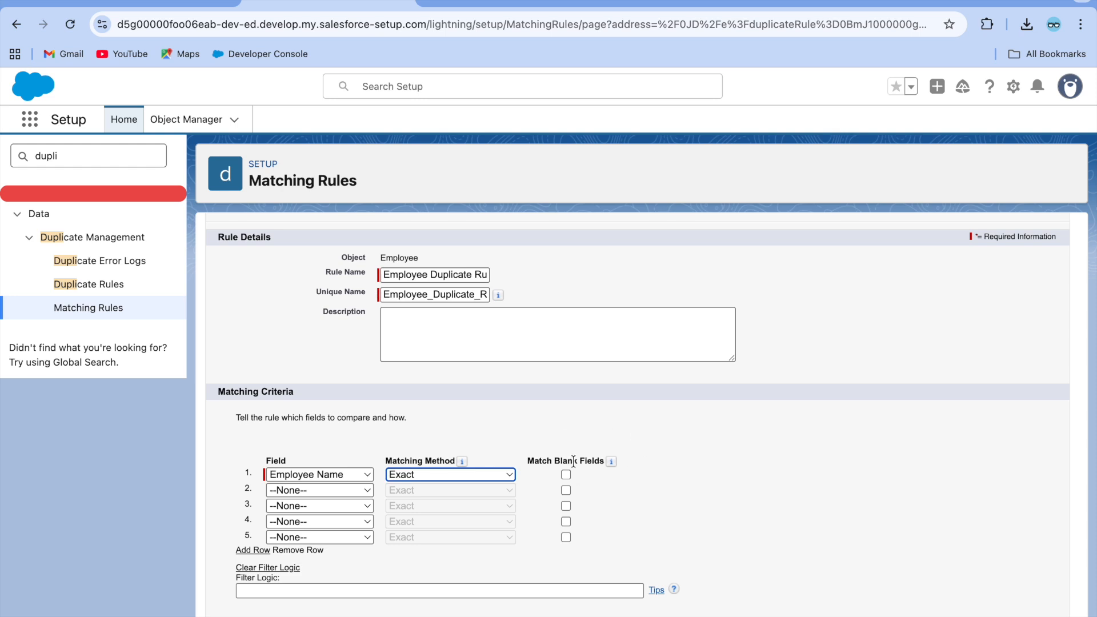
left_click(600, 483)
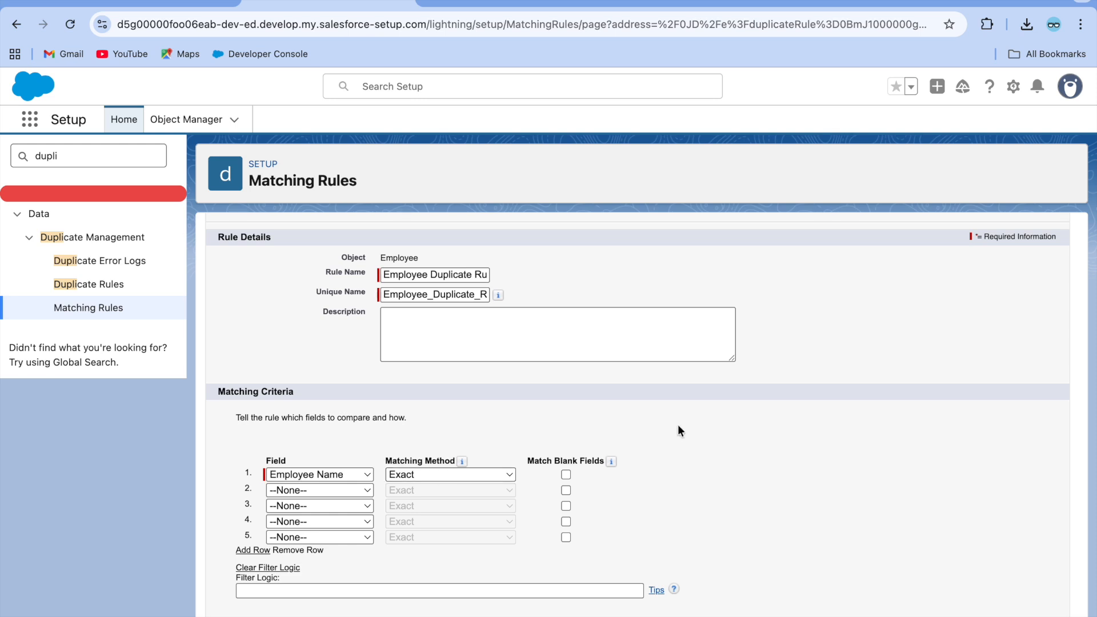
scroll(677, 424, "up", 2)
scroll(722, 482, "down", 2)
Save and activate the Employee Duplicate Rule matching rule, then return to the Duplicate Rules list.
mouse_move(461, 461)
key("Return")
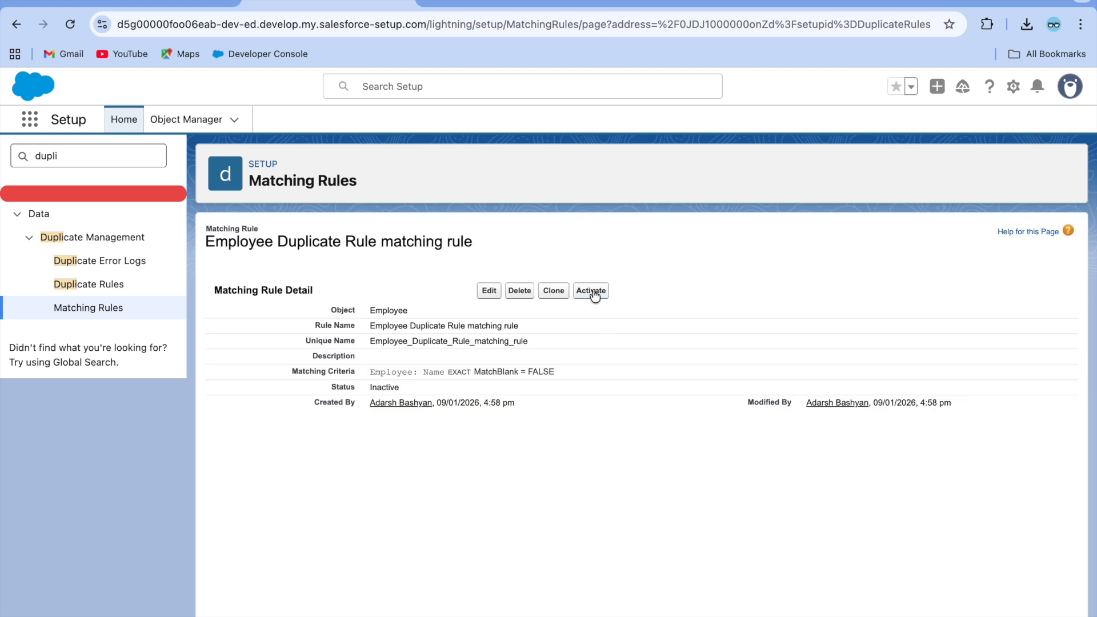
left_click(592, 289)
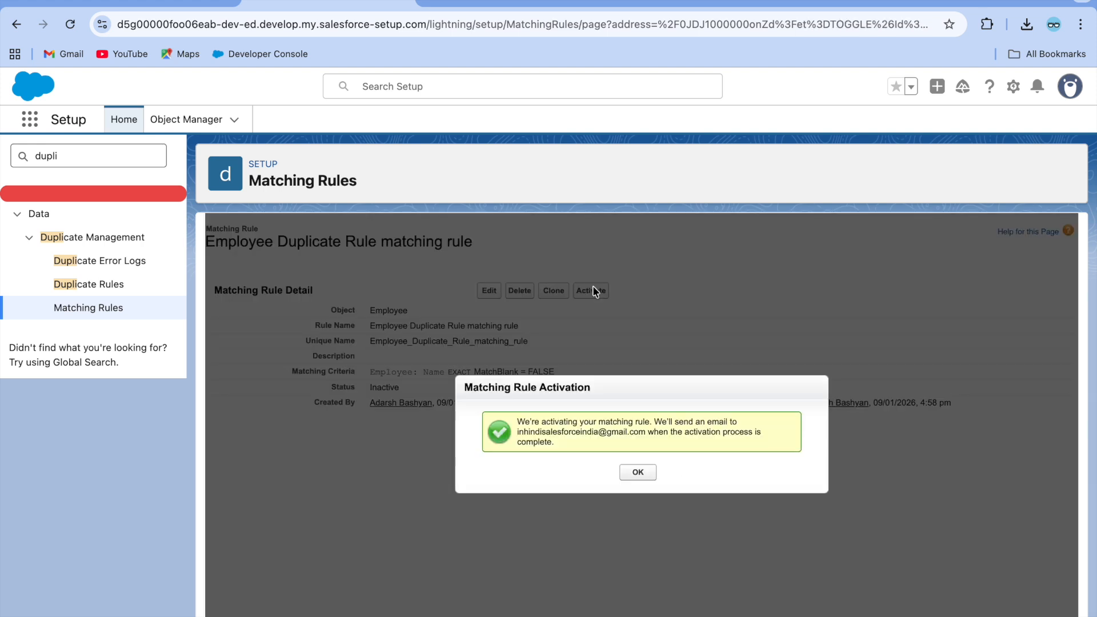
left_click(635, 473)
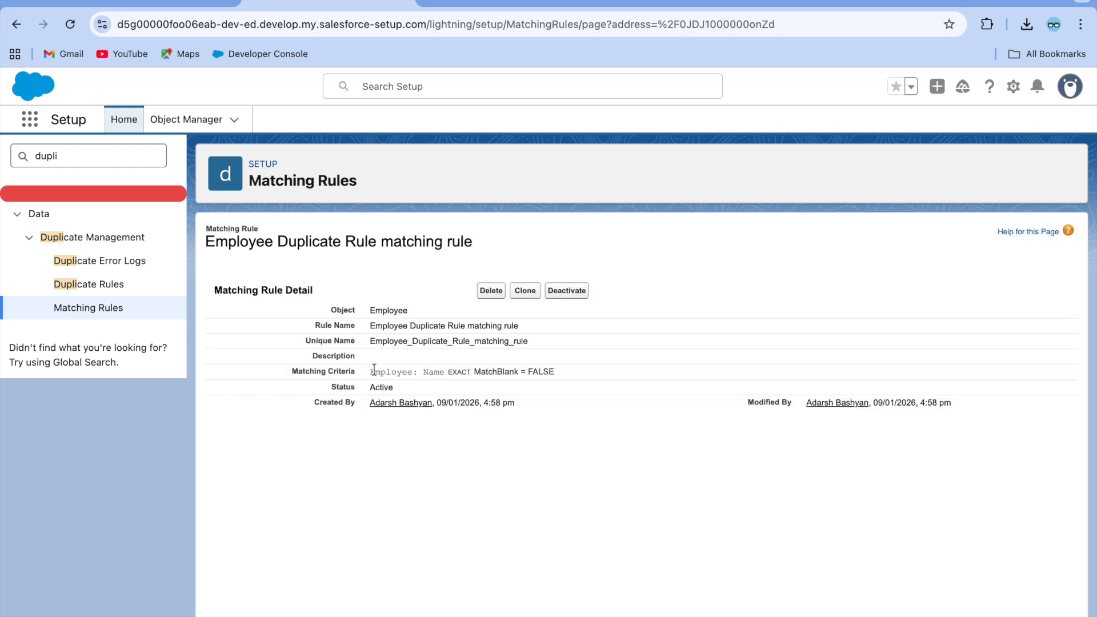
left_click(112, 285)
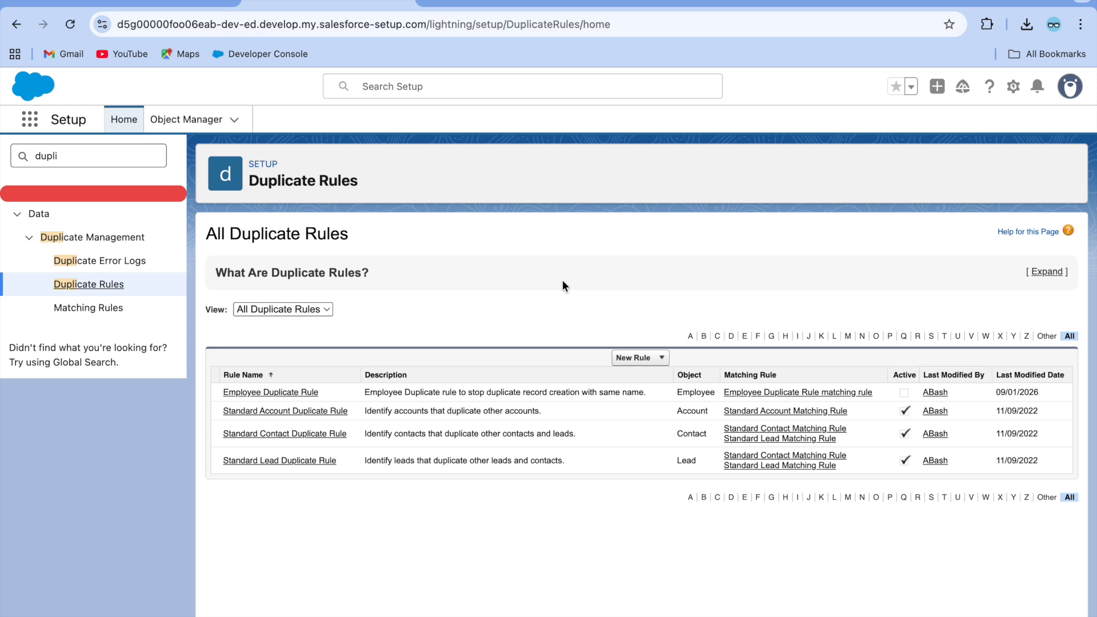
Open Employee Duplicate Rule from the list and activate it.
left_click(262, 393)
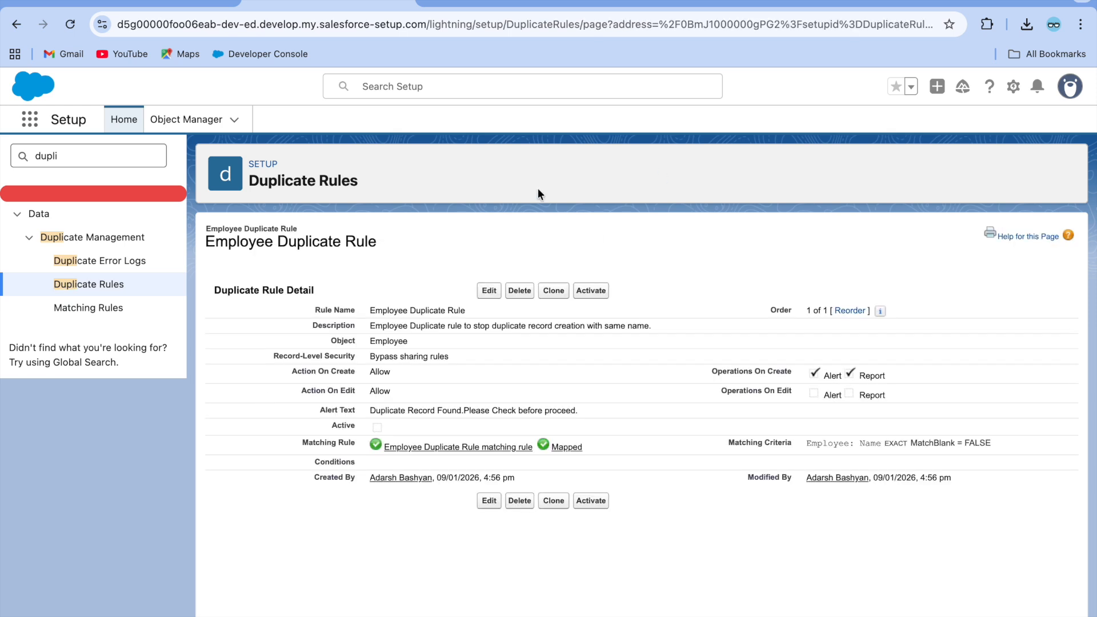
left_click(595, 291)
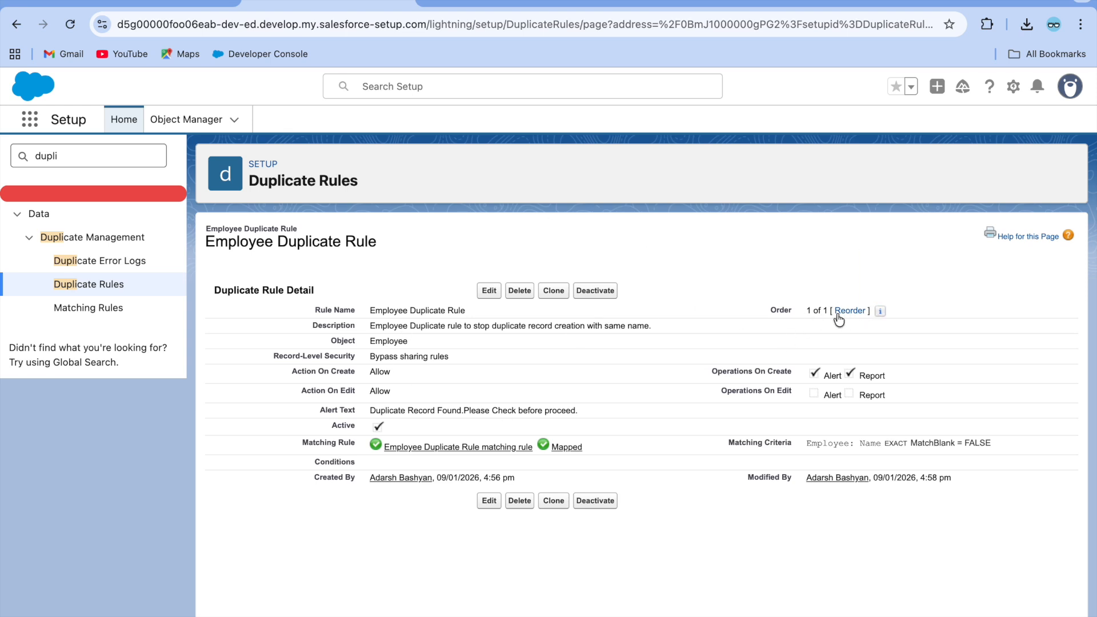
mouse_move(879, 312)
Reload the Employees list and open the first employee record.
left_click(92, 4)
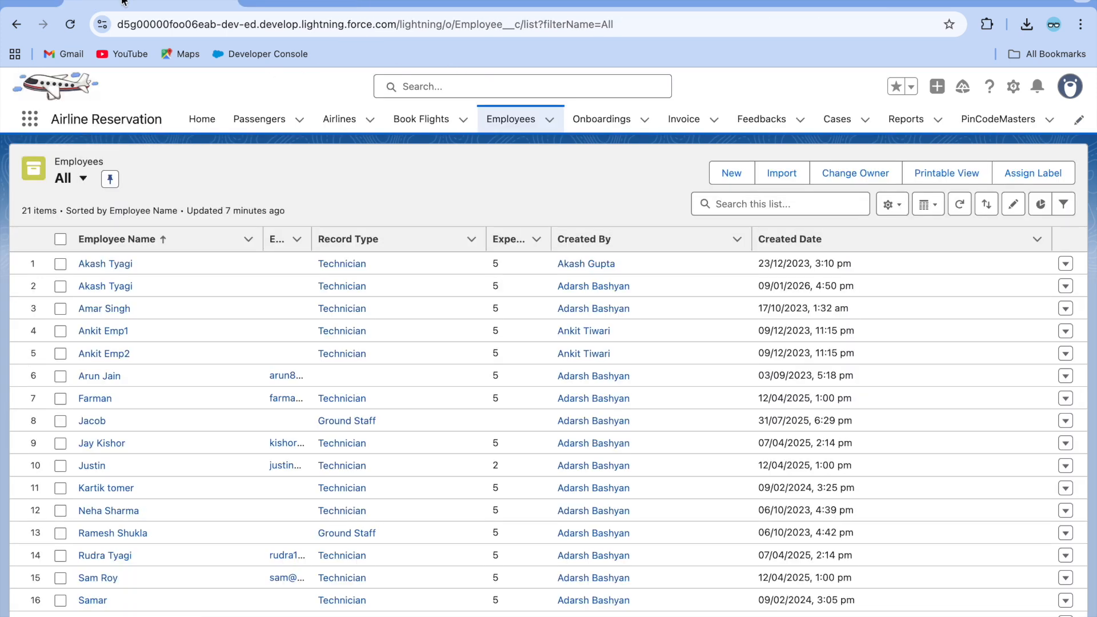
left_click(71, 25)
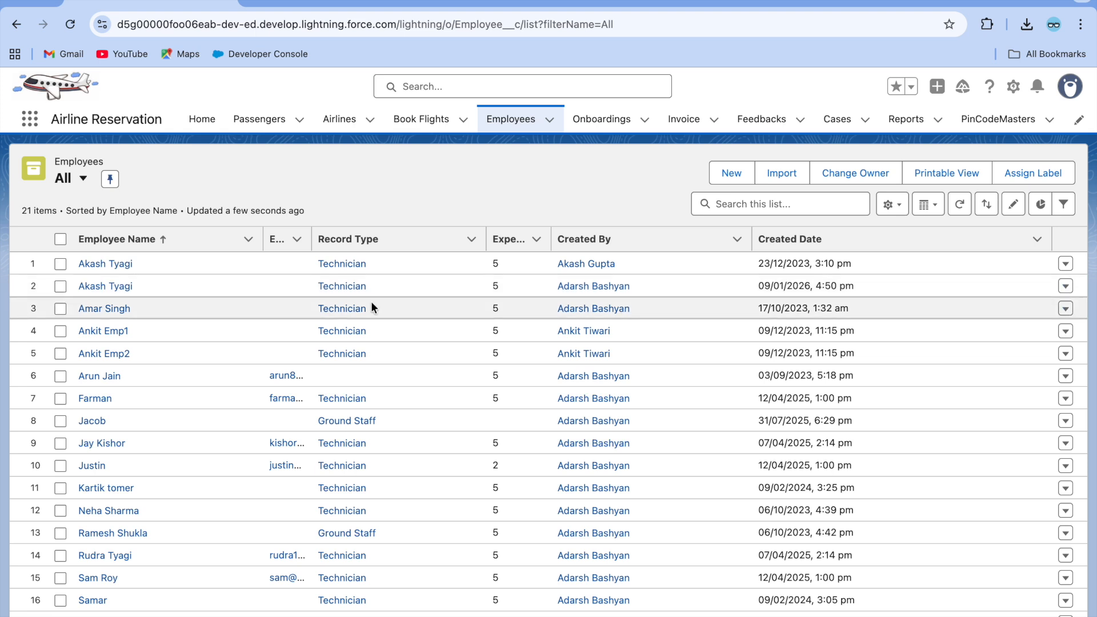
left_click(108, 263)
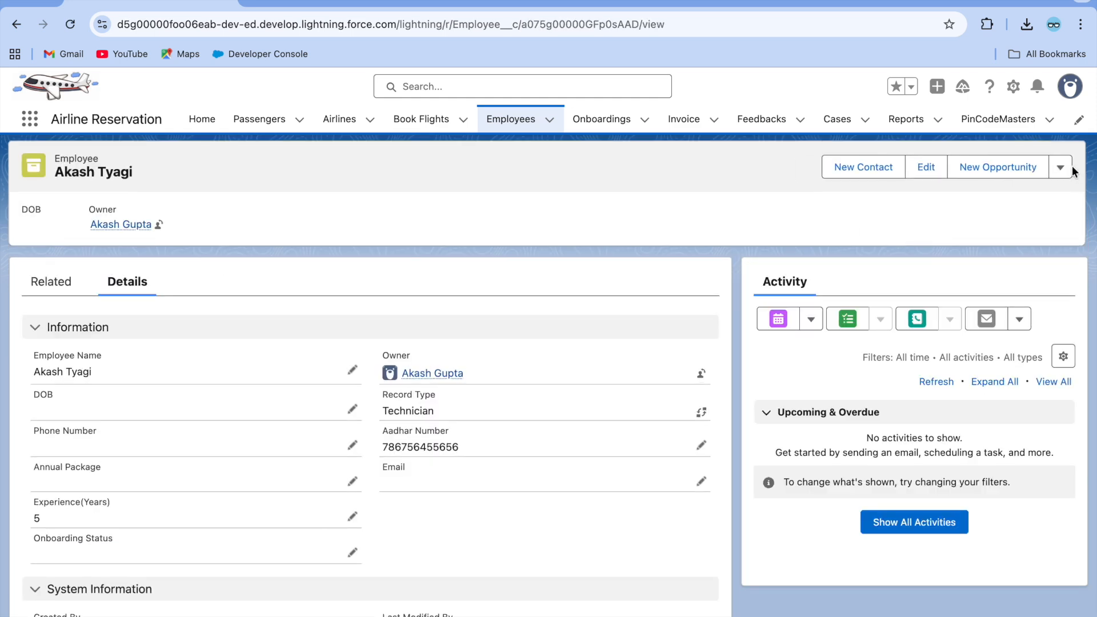
Clone the employee and save the copy despite the similar-records warning.
left_click(1061, 168)
left_click(1004, 272)
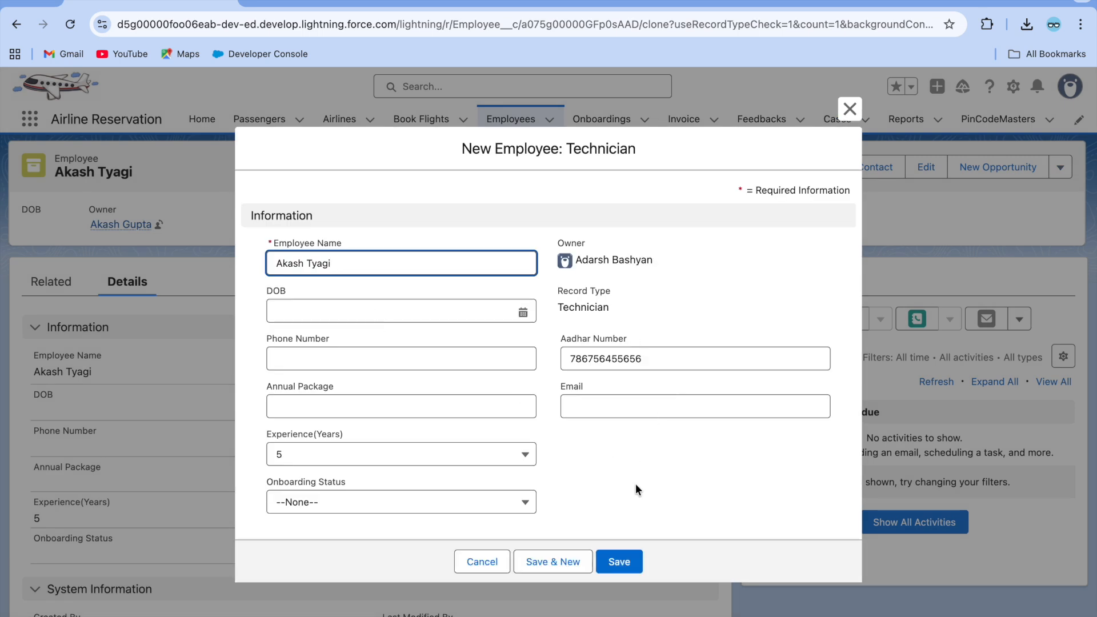
left_click(620, 555)
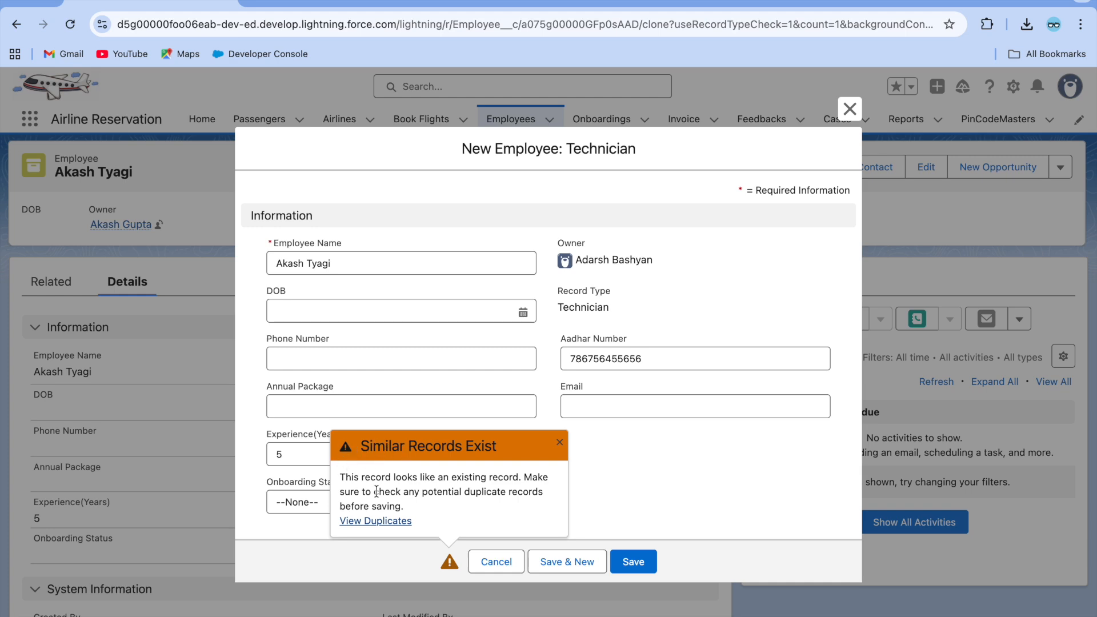
left_click(384, 521)
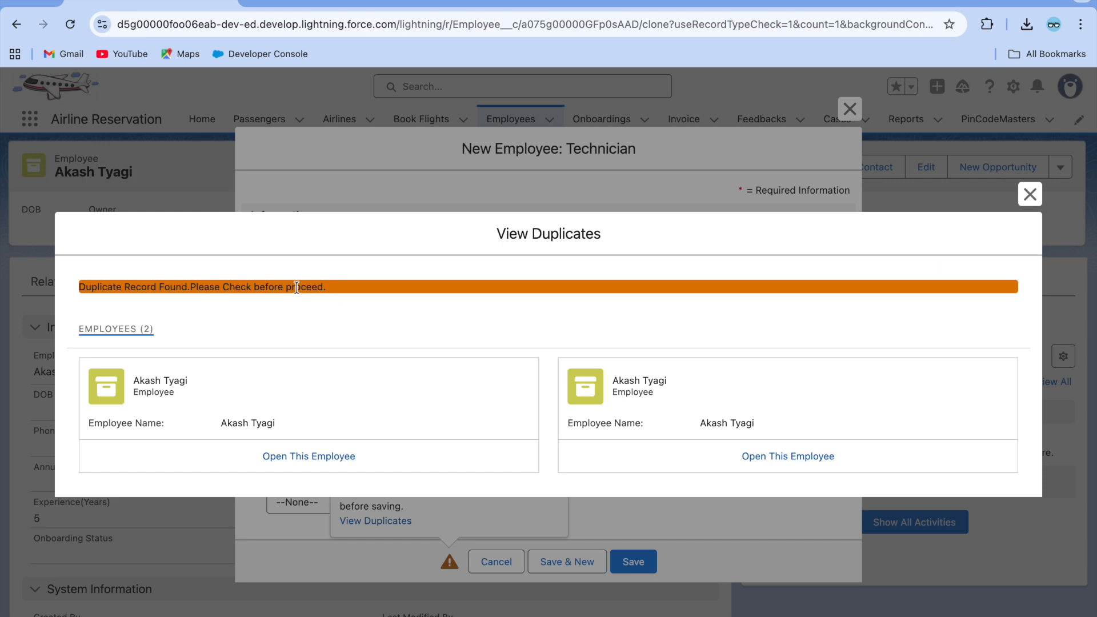
left_click(1030, 194)
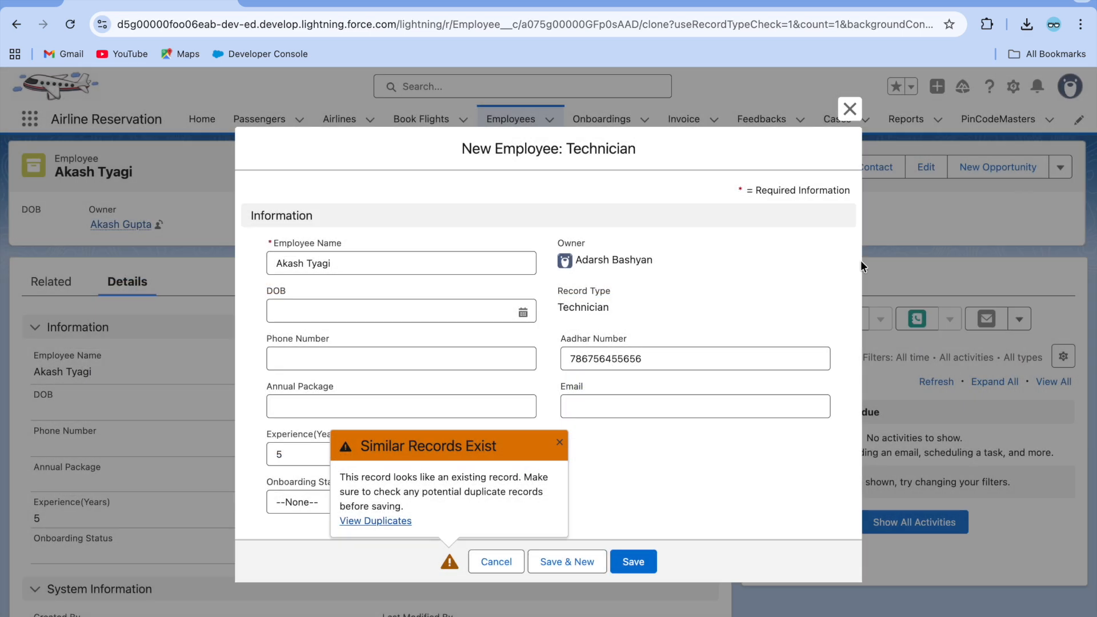
left_click(633, 560)
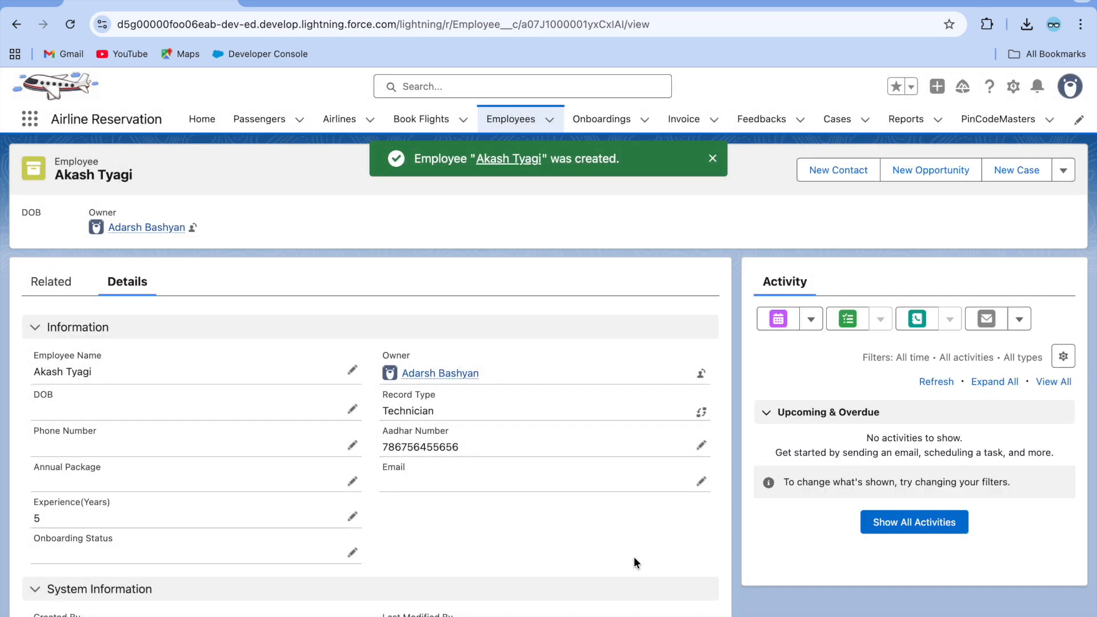
left_click(520, 119)
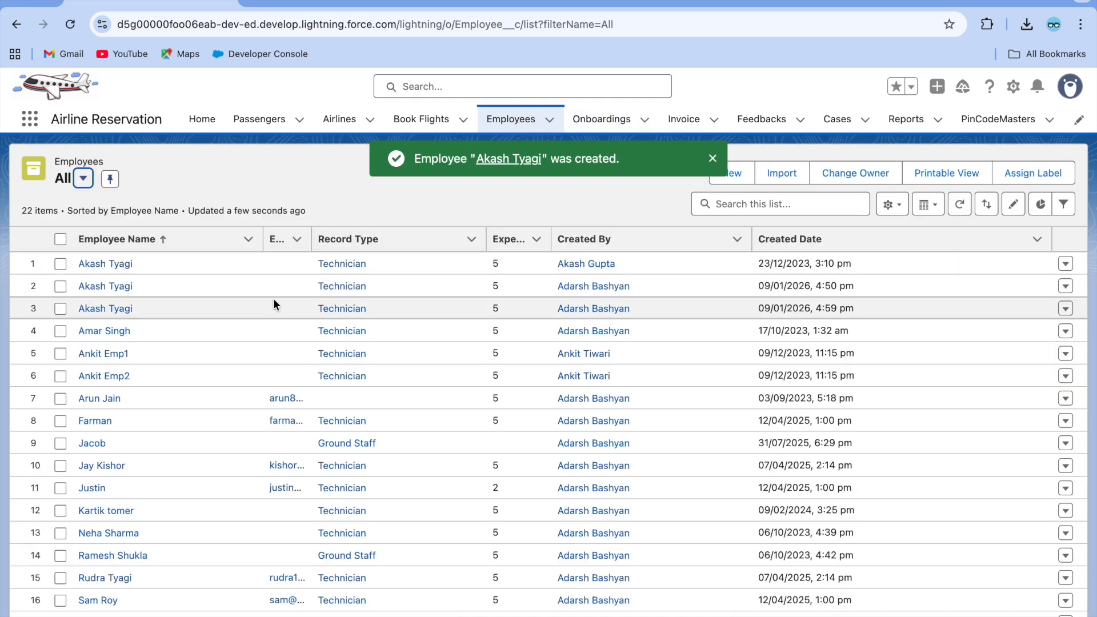
Edit and save the second same-named employee, then open another employee's record.
left_click(117, 287)
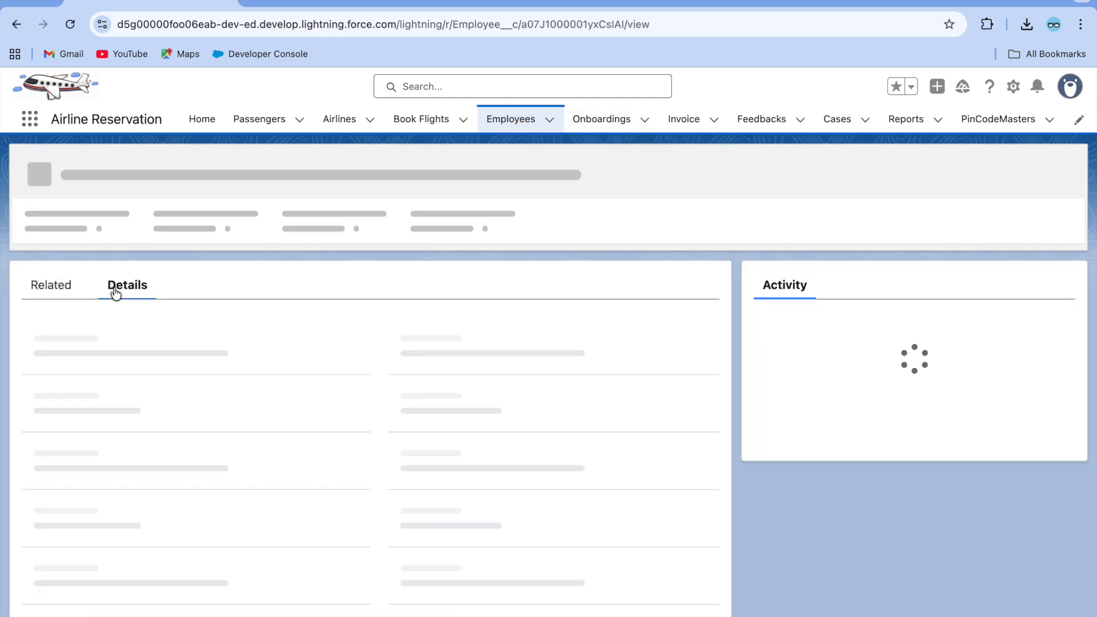
left_click(701, 447)
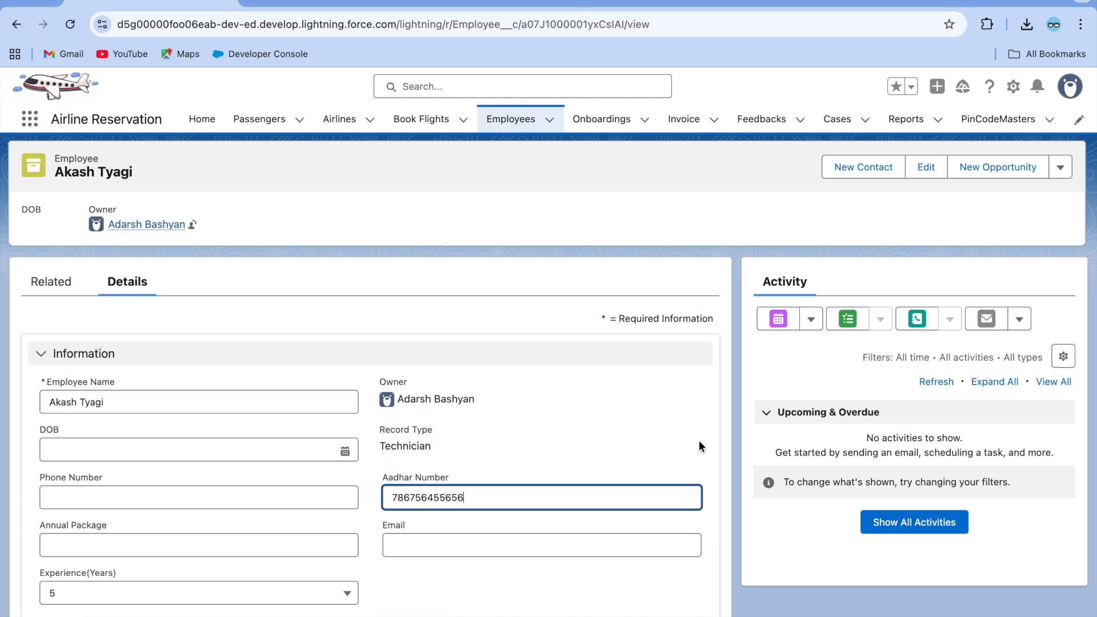
left_click(399, 612)
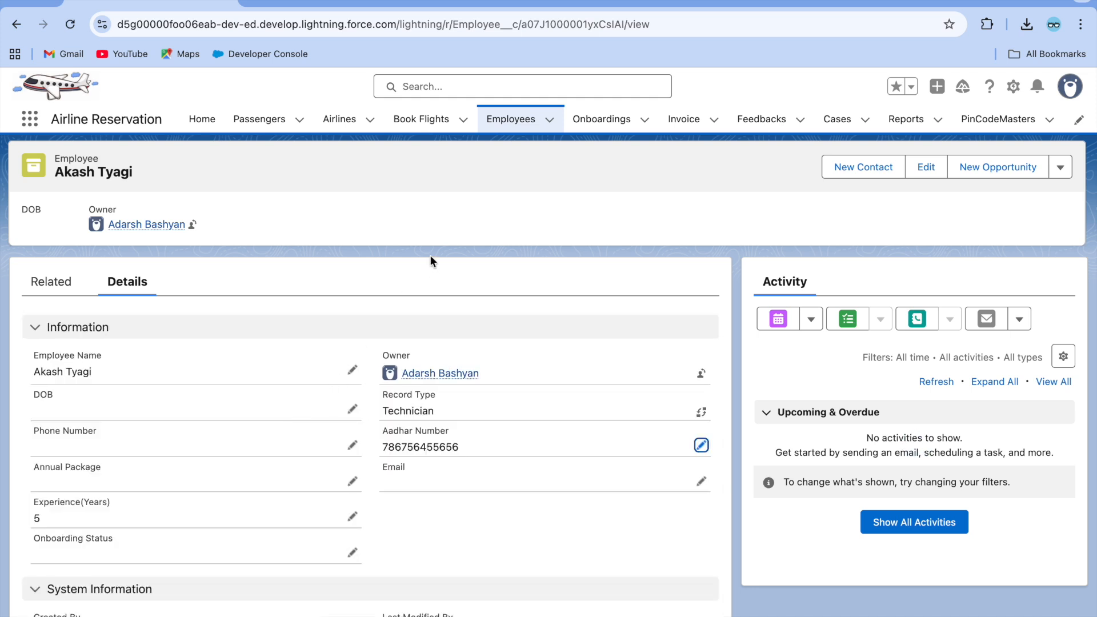
left_click(511, 119)
left_click(108, 331)
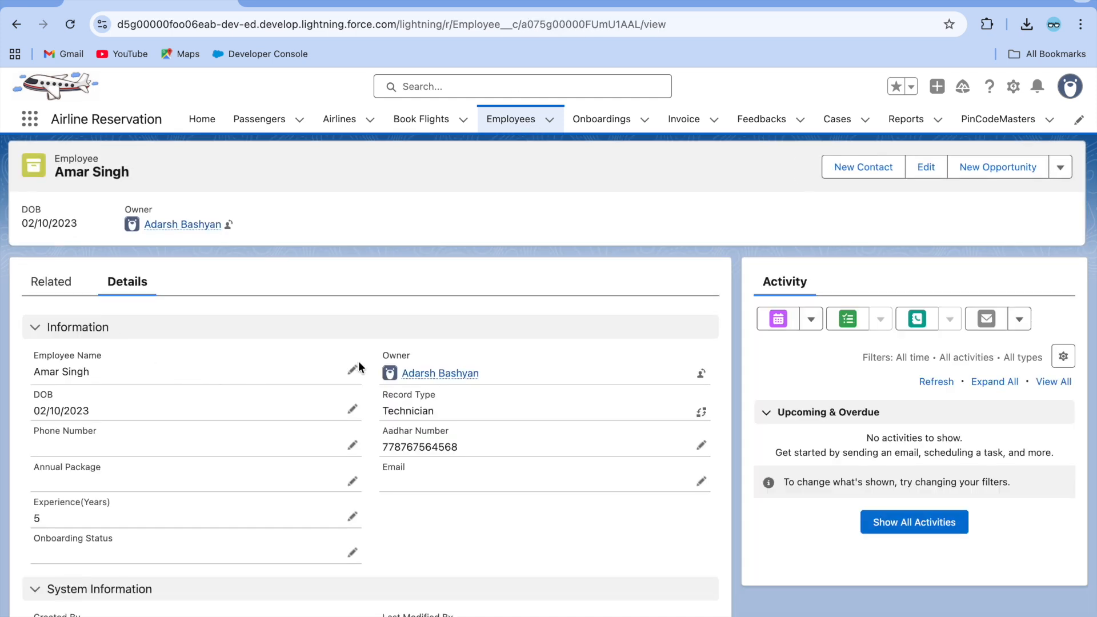
left_click(520, 118)
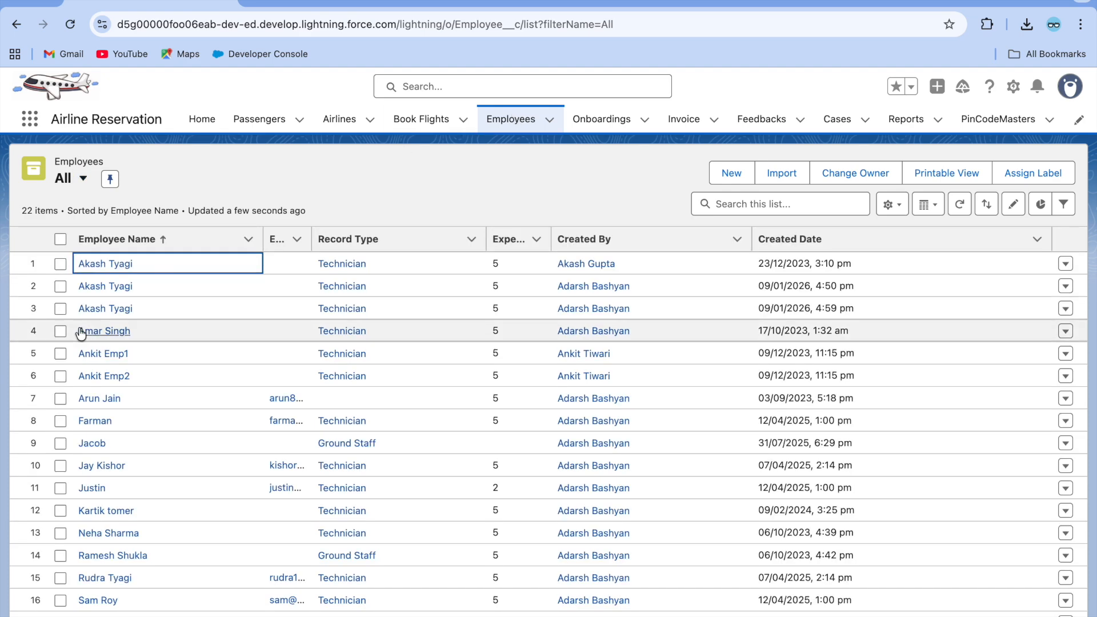
left_click(109, 331)
left_click(352, 370)
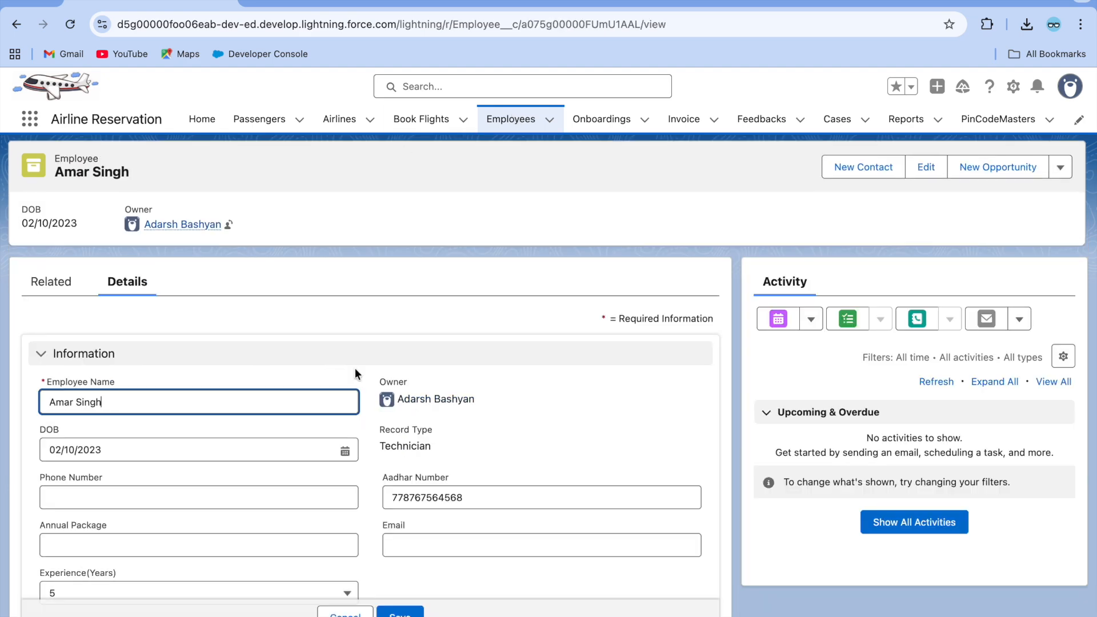
key("BackSpace")
key("BackSpace")
key("BackSpace")
key("BackSpace")
key("BackSpace")
key("BackSpace")
key("BackSpace")
key("BackSpace")
key("BackSpace")
key("BackSpace")
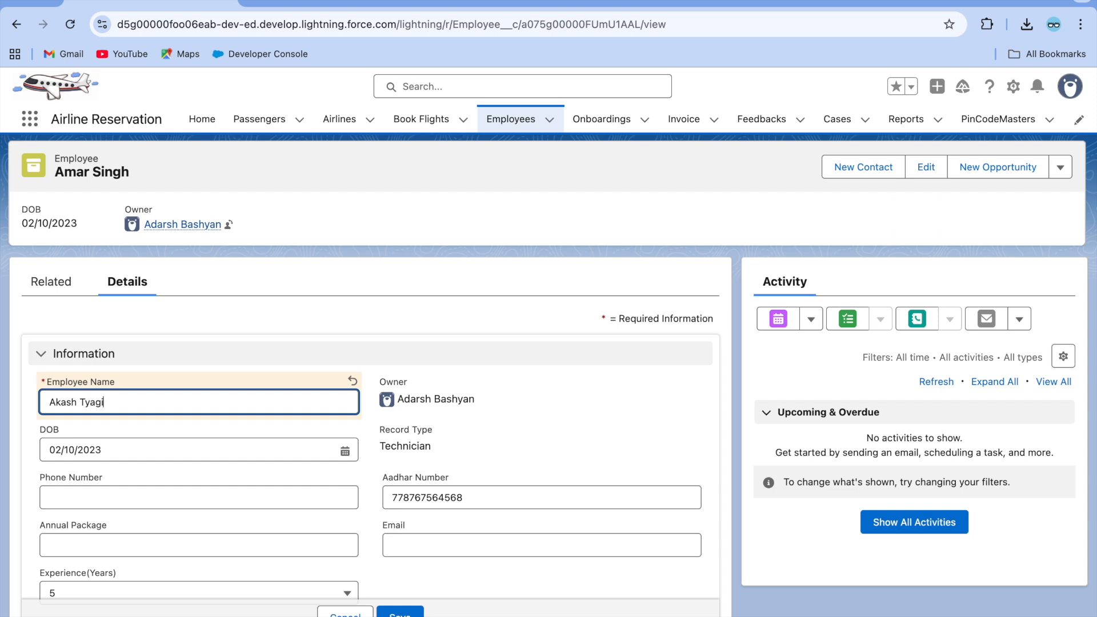
left_click(398, 610)
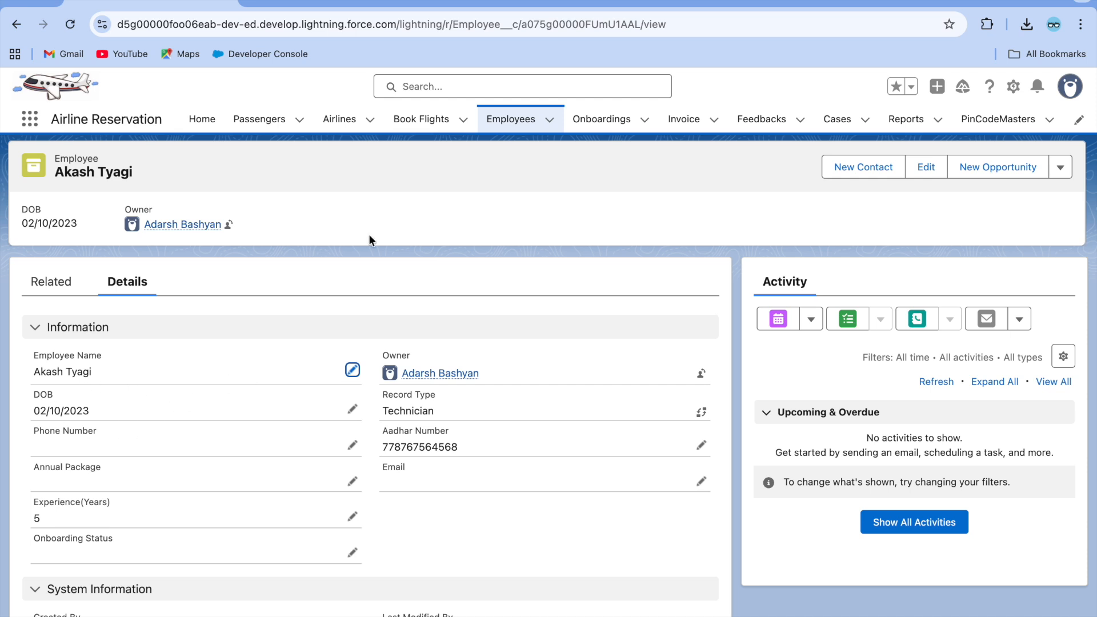
left_click(312, 0)
left_click(311, 0)
left_click(320, 1)
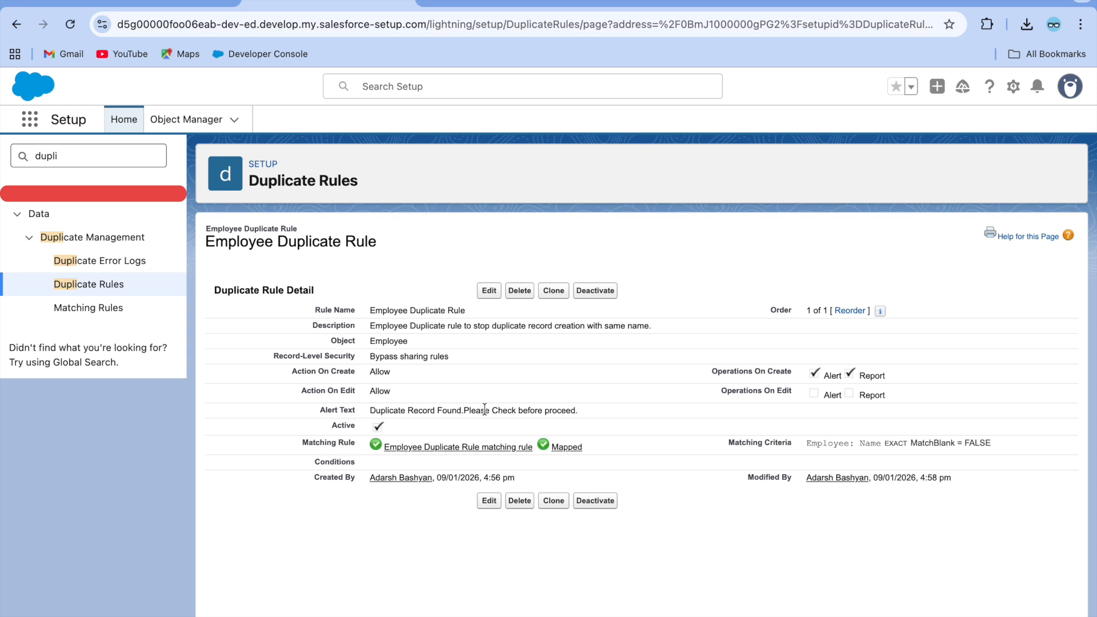
Turn on the alert for Action On Edit in the Employee Duplicate Rule and save it.
left_click(488, 291)
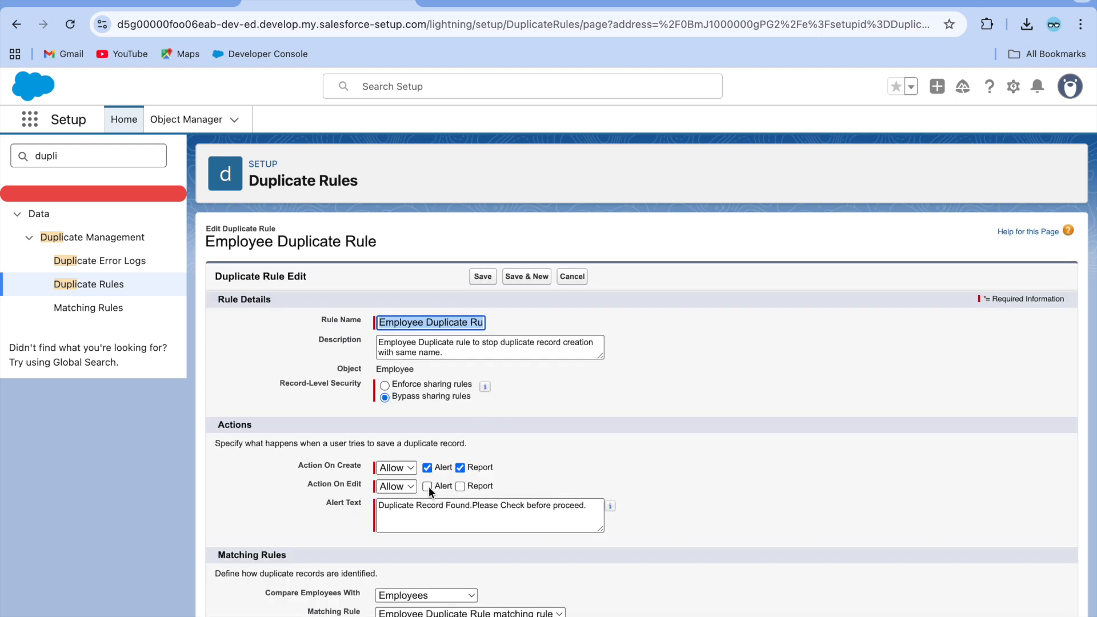
left_click(428, 486)
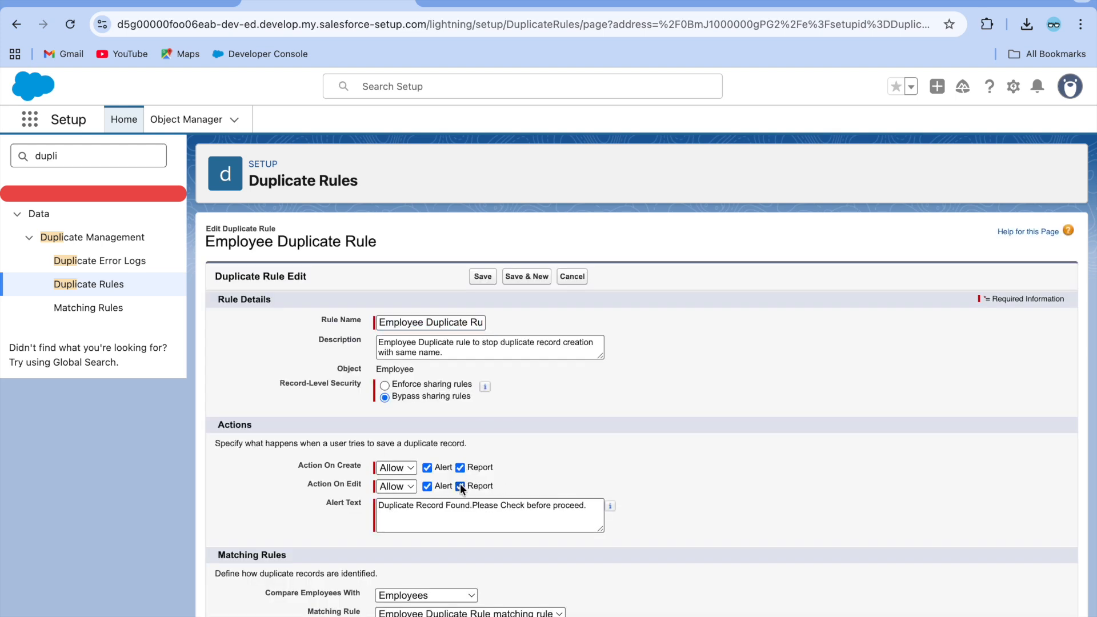
left_click(479, 277)
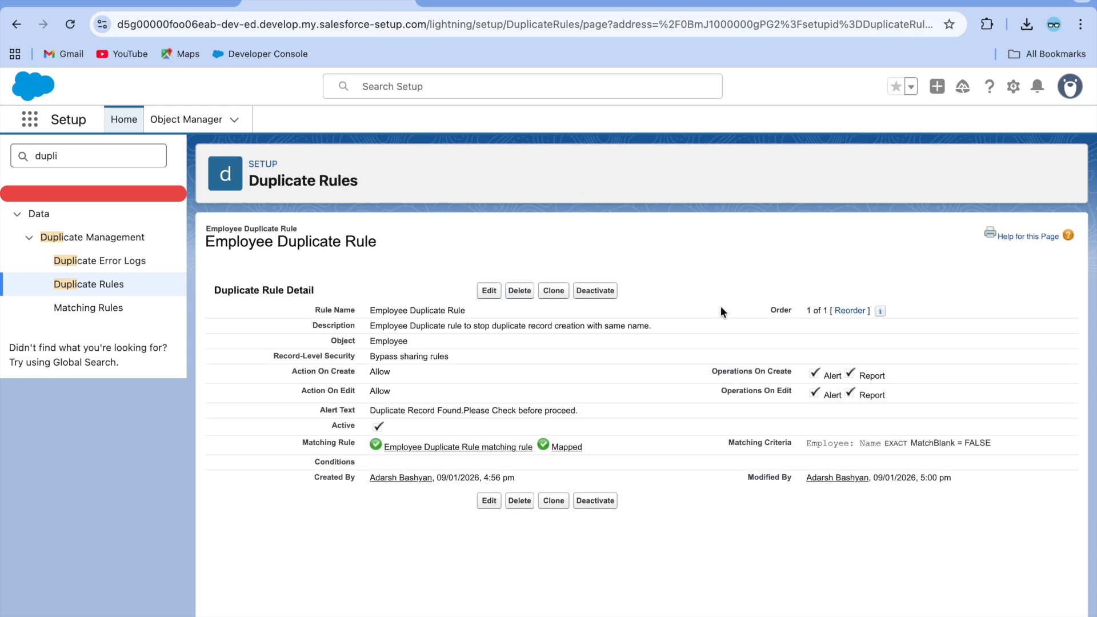
left_click(151, 6)
left_click(70, 29)
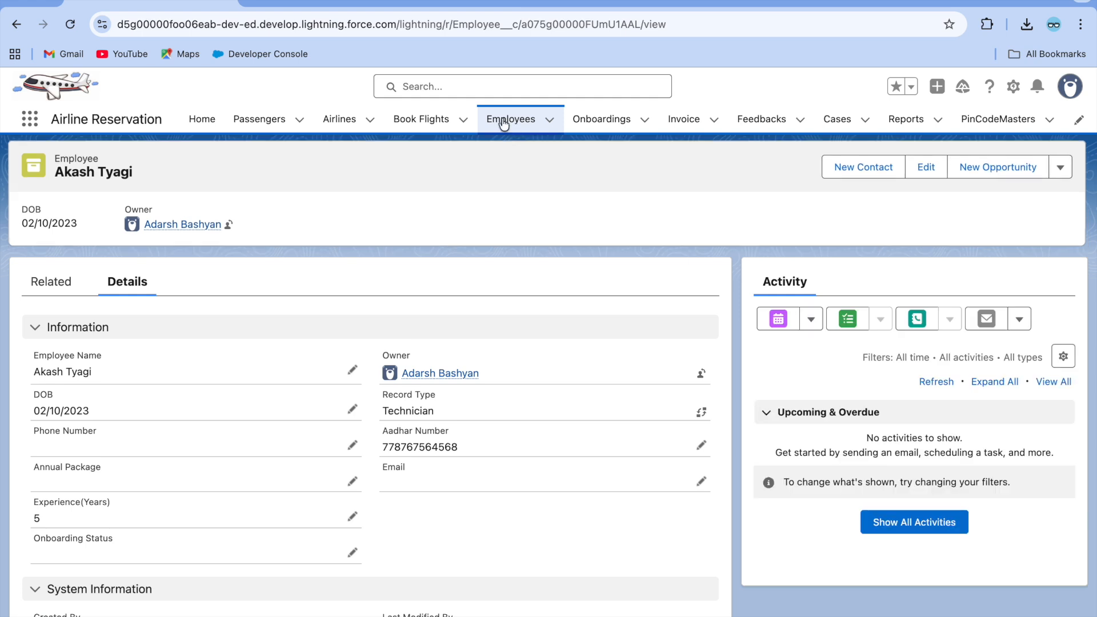
left_click(506, 123)
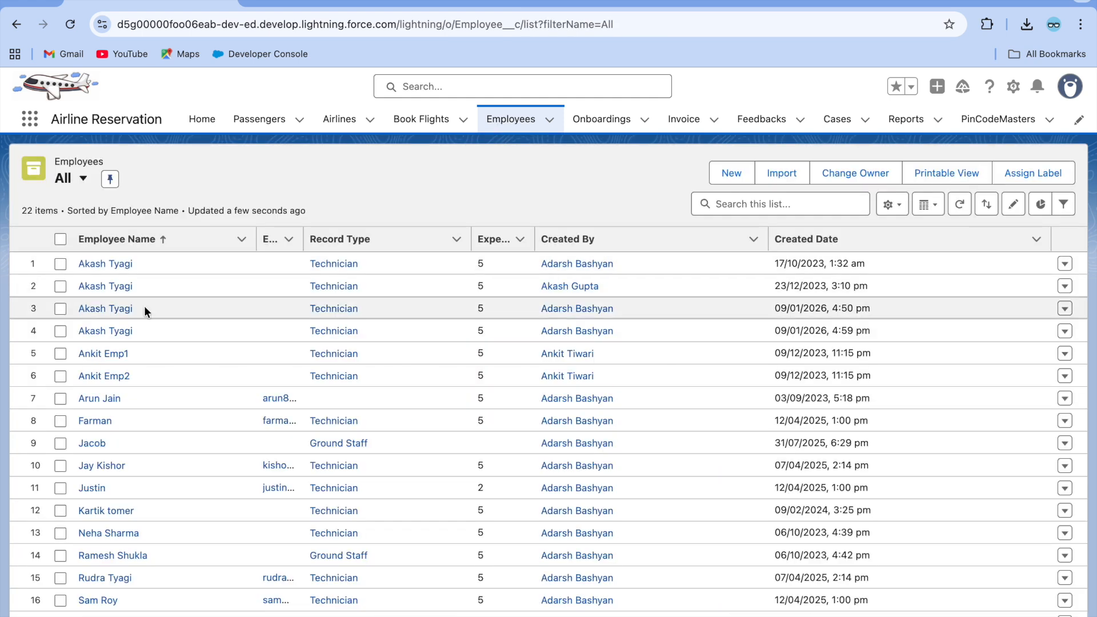
left_click(107, 354)
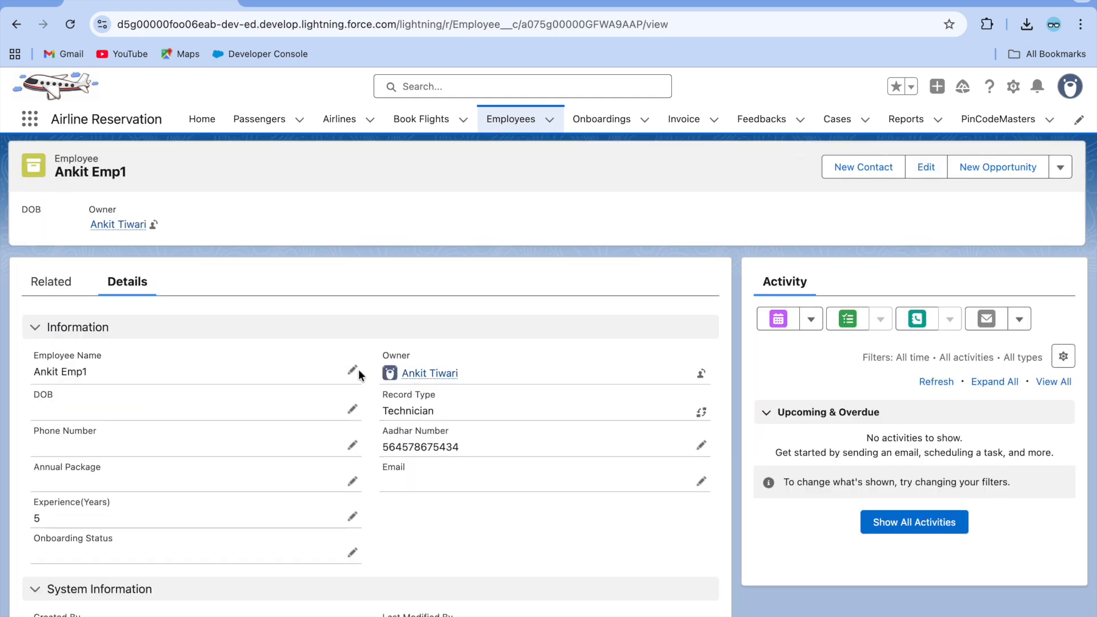
left_click(352, 369)
key("BackSpace")
key("BackSpace")
key("BackSpace")
key("BackSpace")
key("BackSpace")
key("BackSpace")
key("BackSpace")
key("BackSpace")
key("BackSpace")
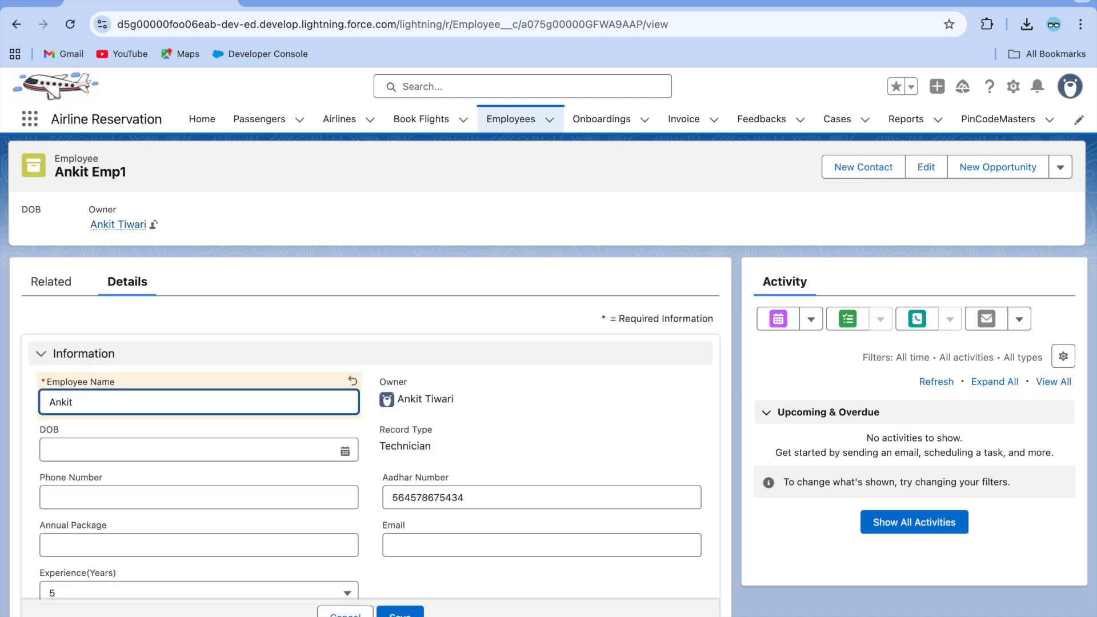
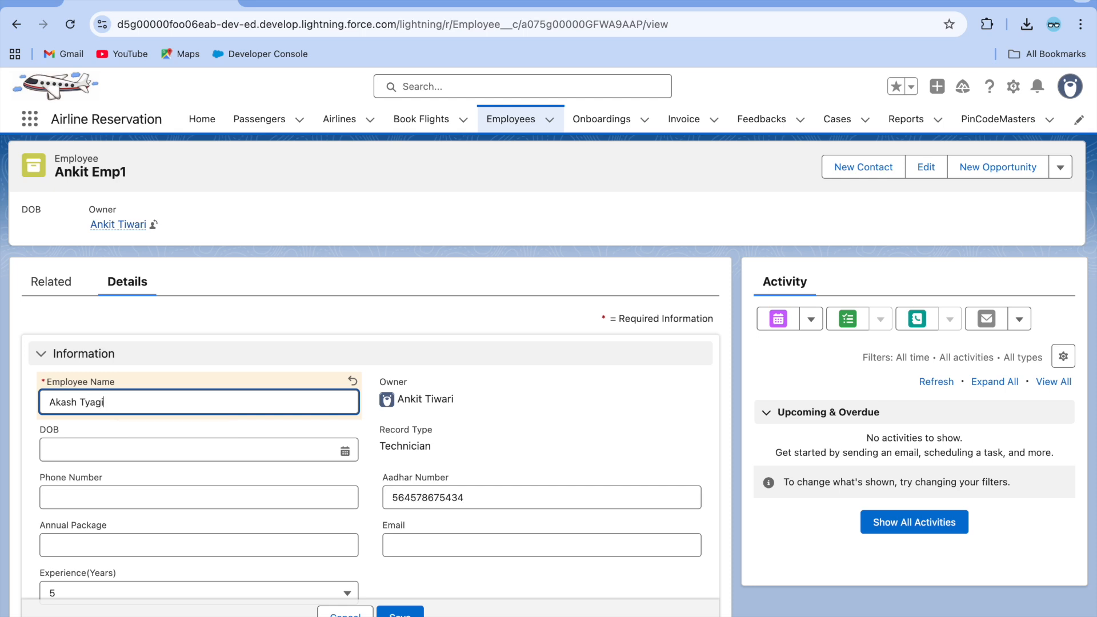
left_click(409, 612)
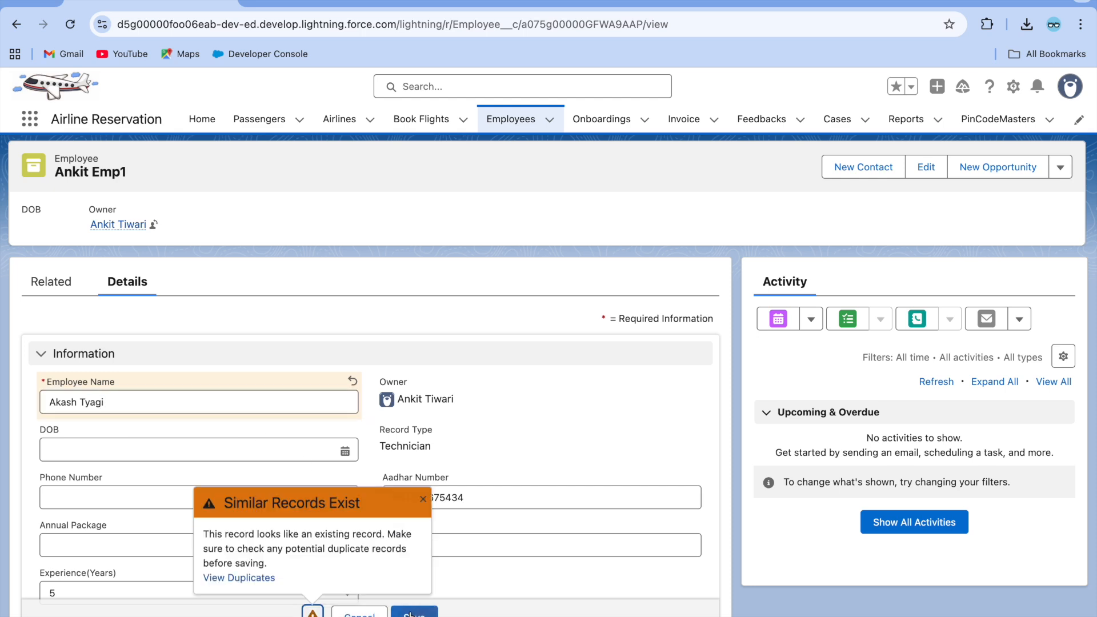
Review the duplicate matches, discard the rename, and return to the Employees list.
left_click(250, 578)
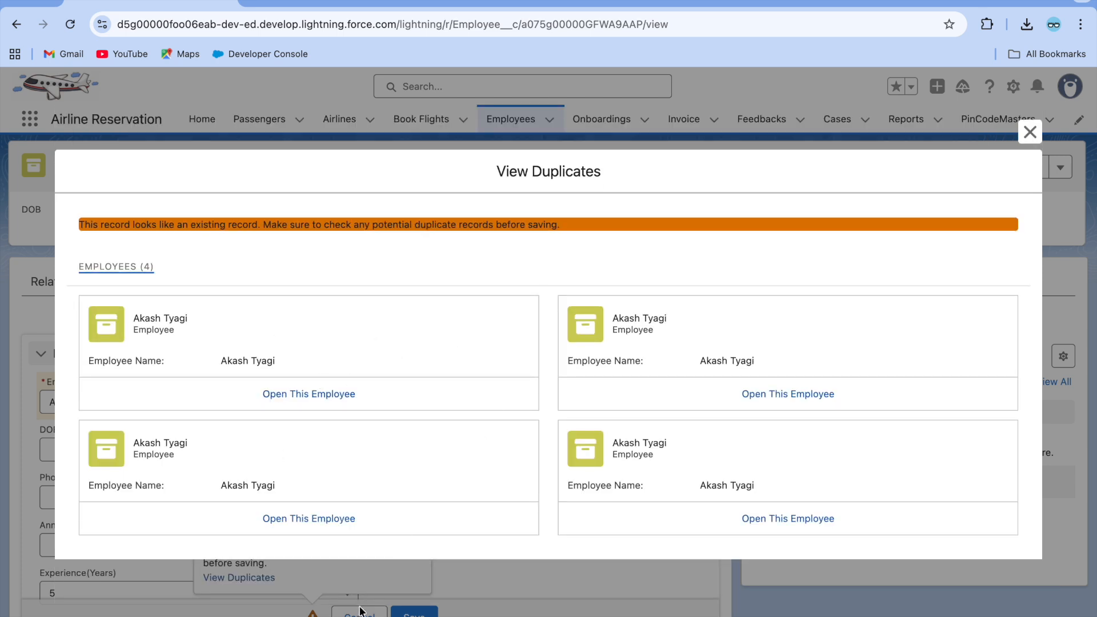
left_click(1030, 134)
left_click(358, 614)
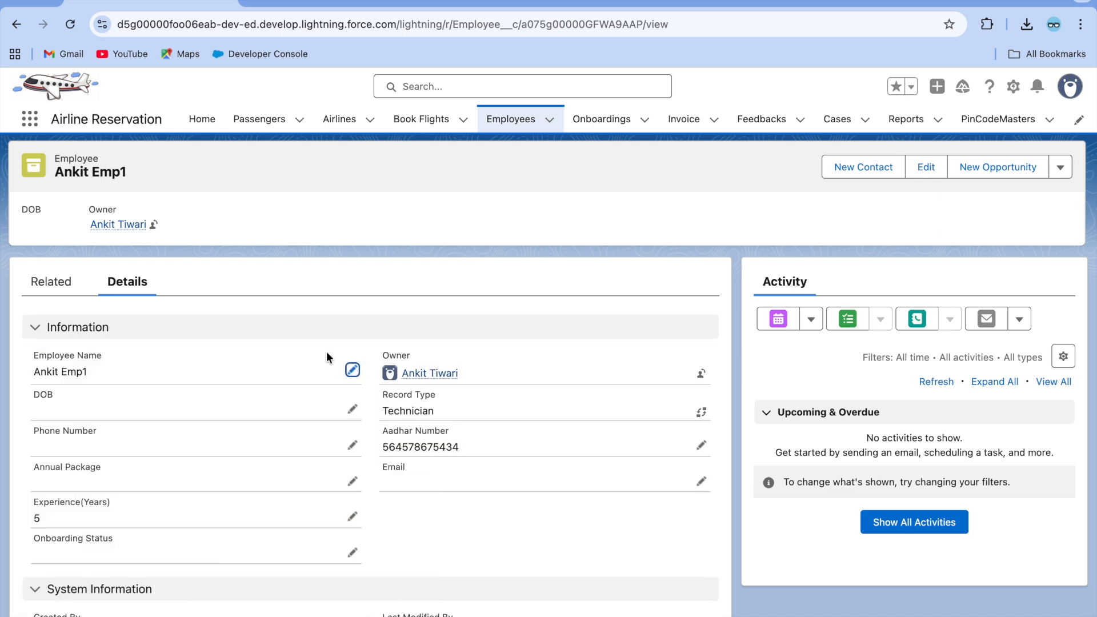
left_click(398, 200)
left_click(530, 121)
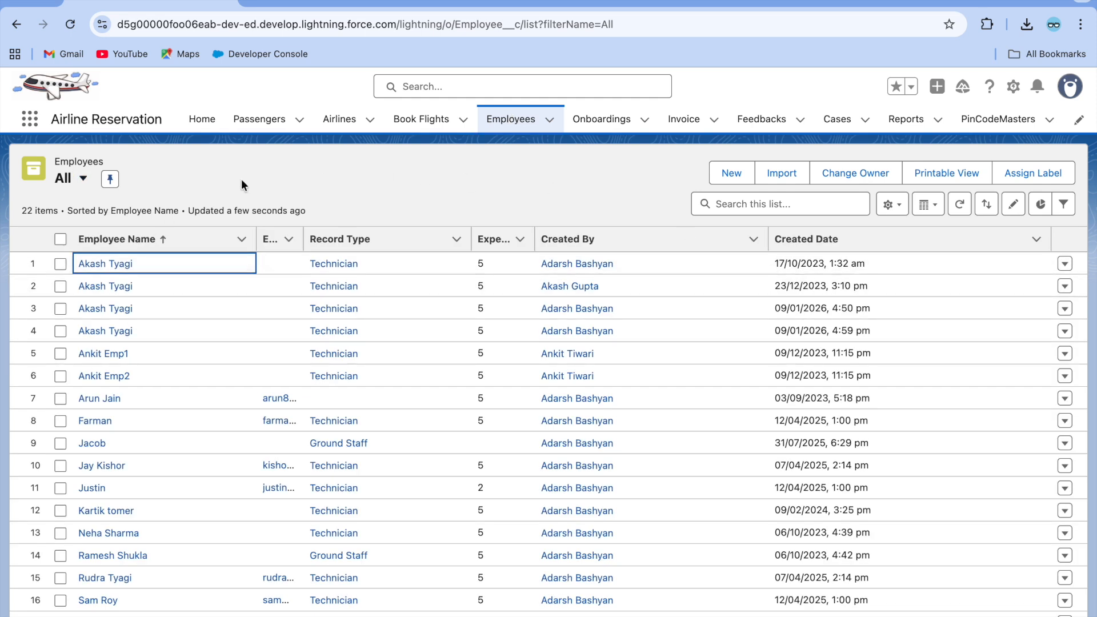
Change the Employee Duplicate Rule's Action On Create to Block and save it.
left_click(303, 3)
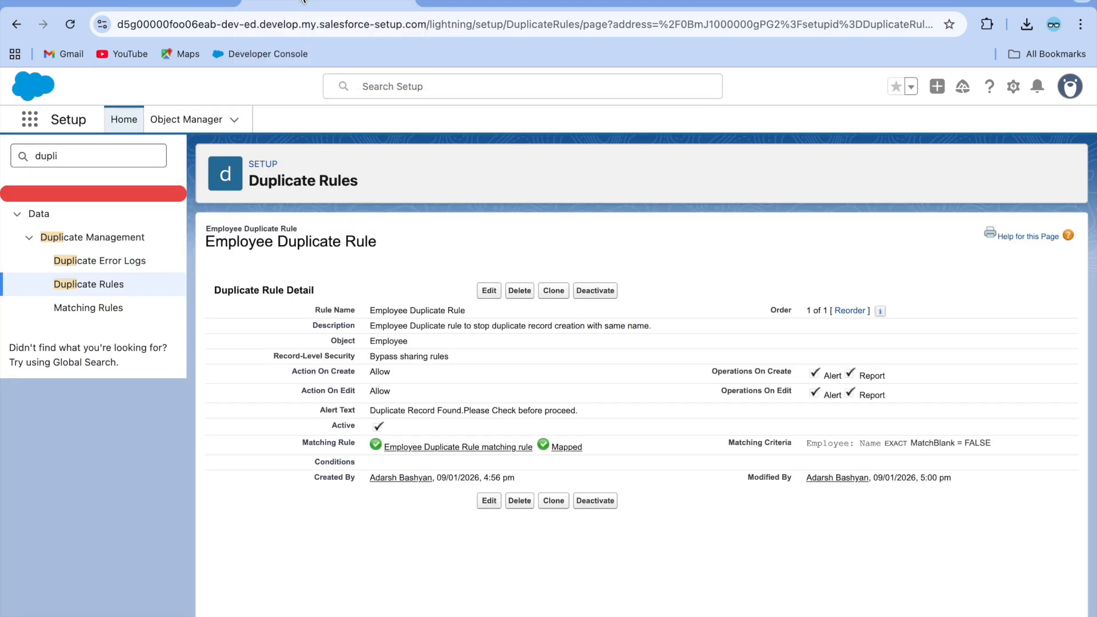
left_click(487, 290)
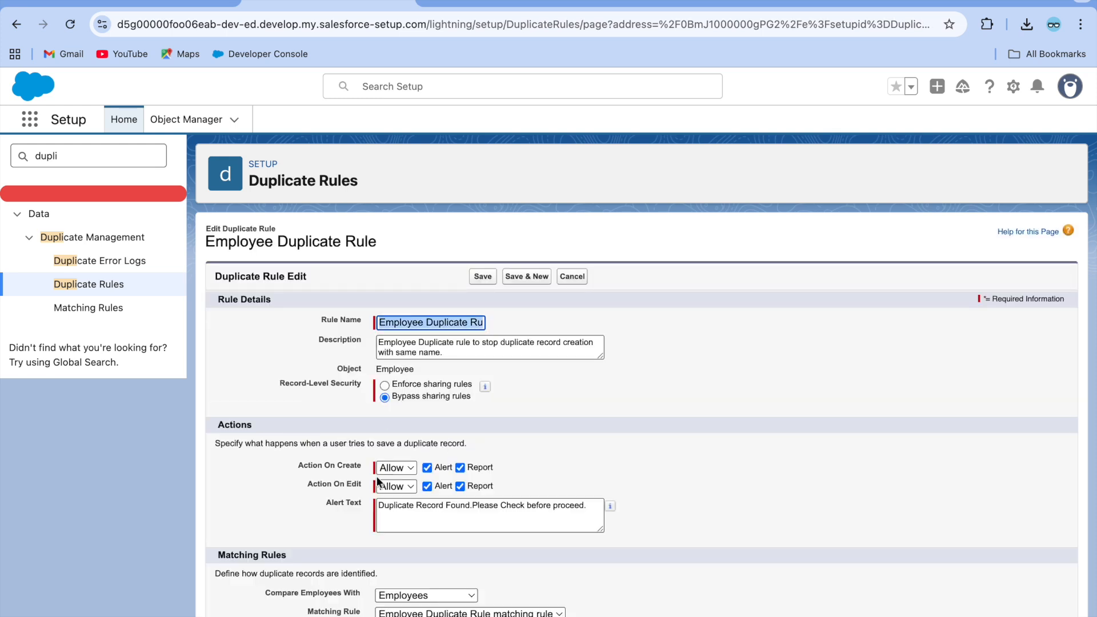
left_click(404, 469)
left_click(404, 487)
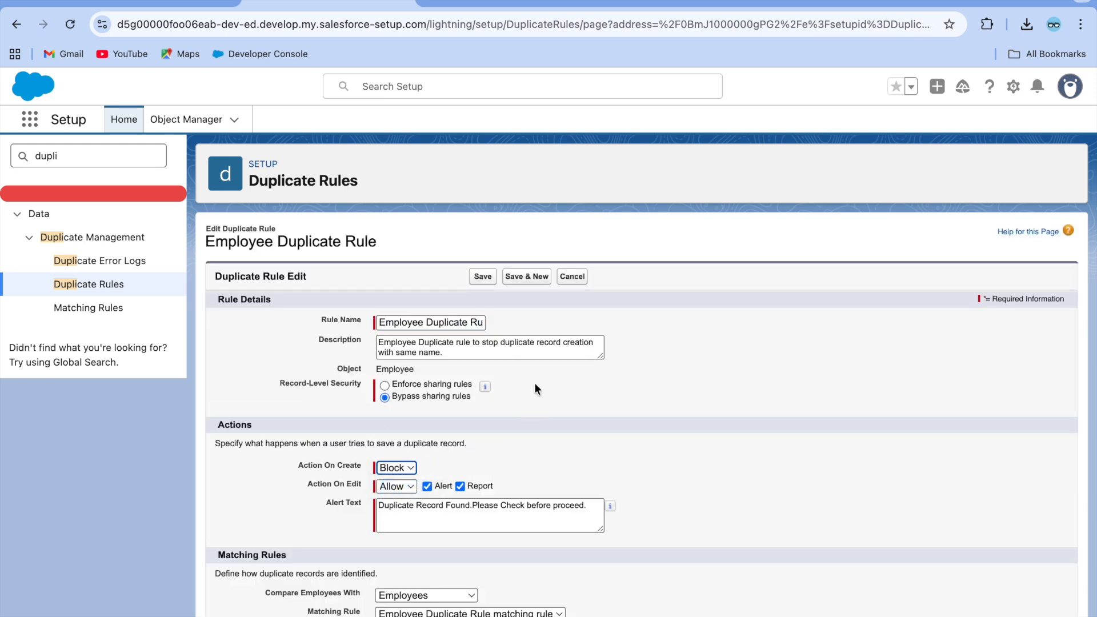
left_click(482, 276)
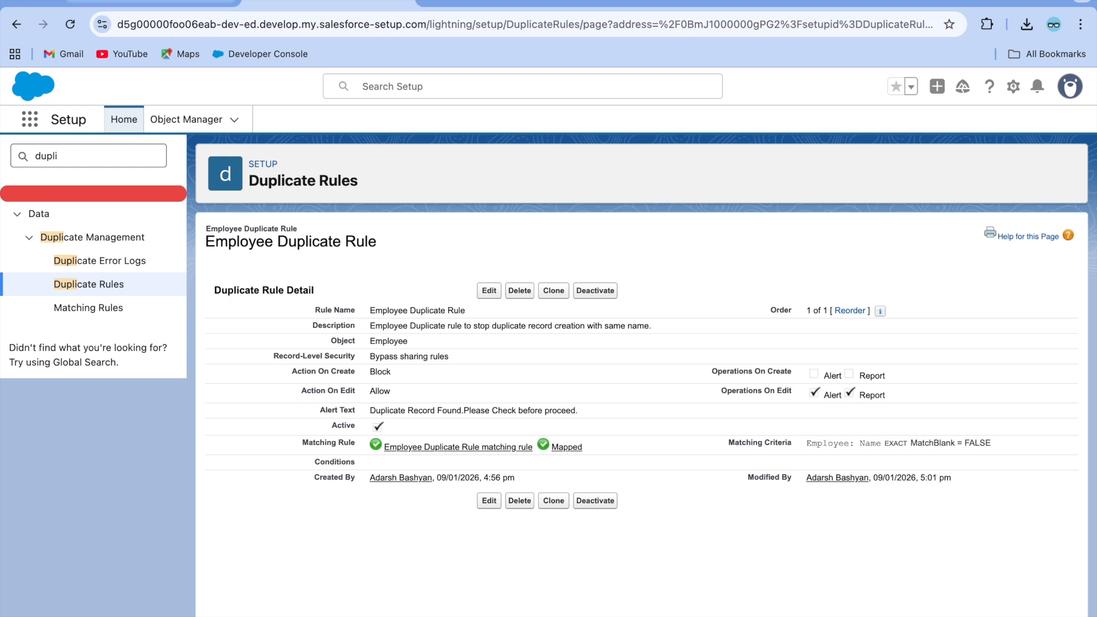
left_click(147, 4)
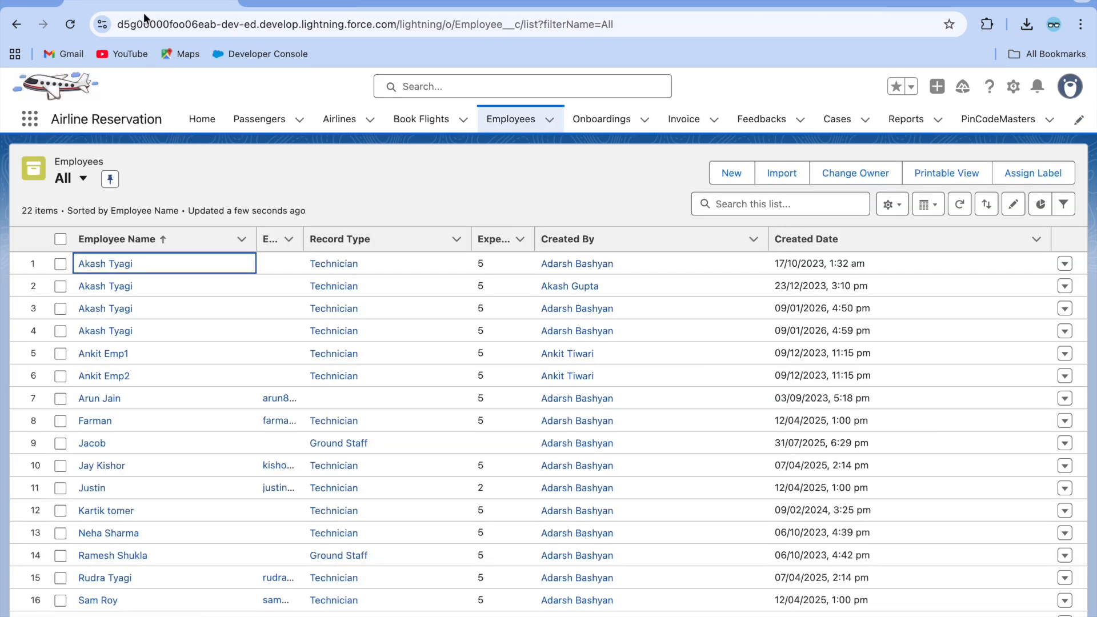
Clone an employee, see the save blocked by duplicates, and cancel the clone.
left_click(92, 266)
left_click(1061, 173)
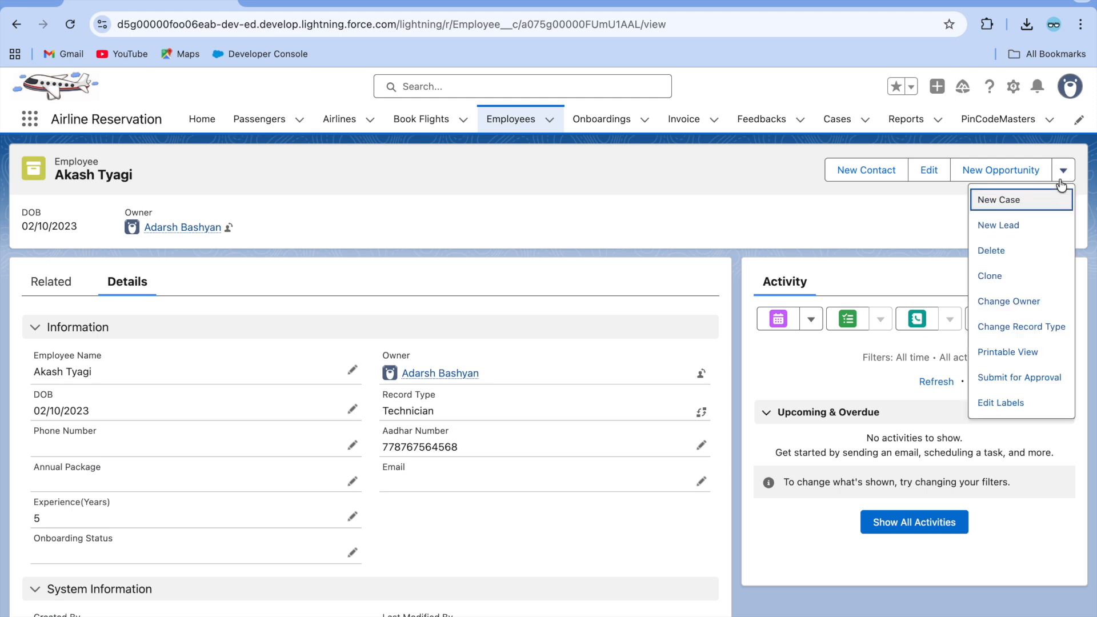
left_click(991, 276)
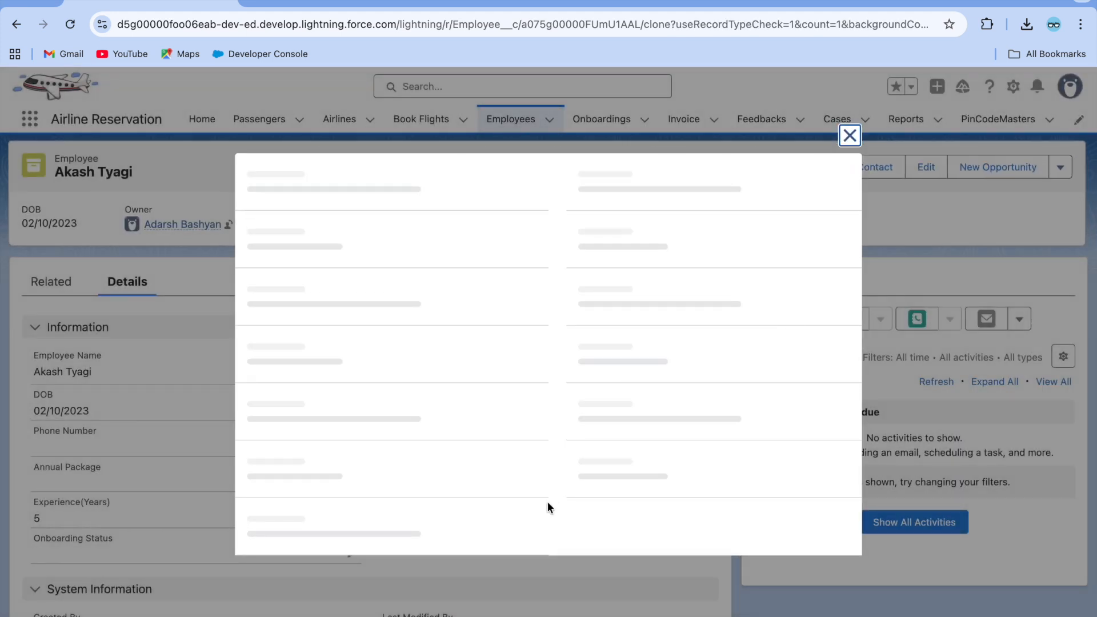
left_click(625, 563)
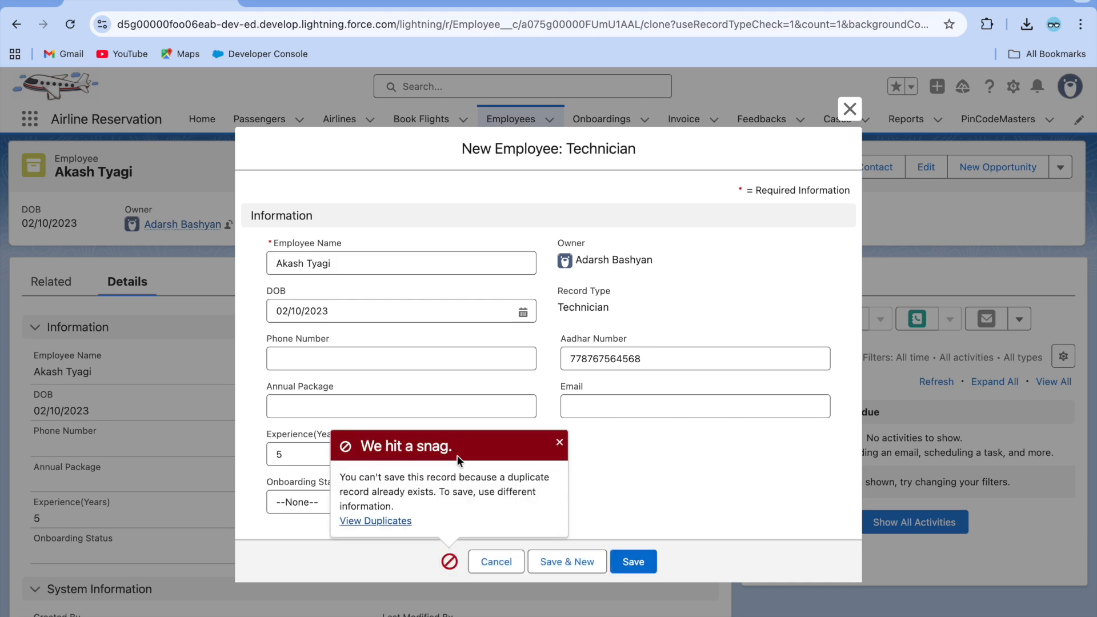
left_click(368, 520)
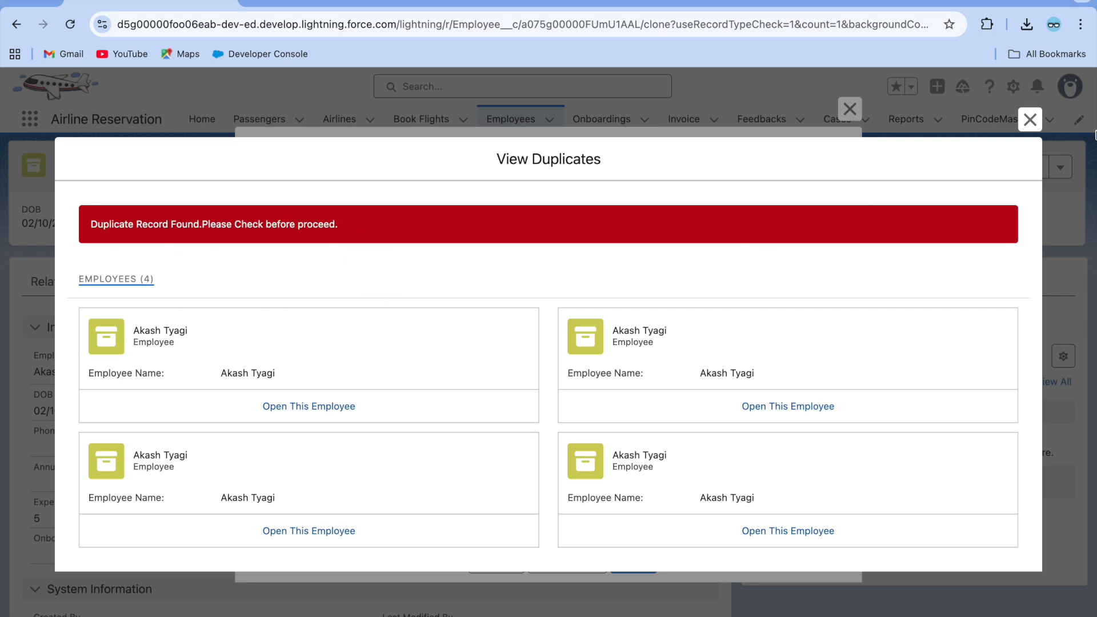
left_click(1030, 120)
left_click(500, 561)
left_click(510, 119)
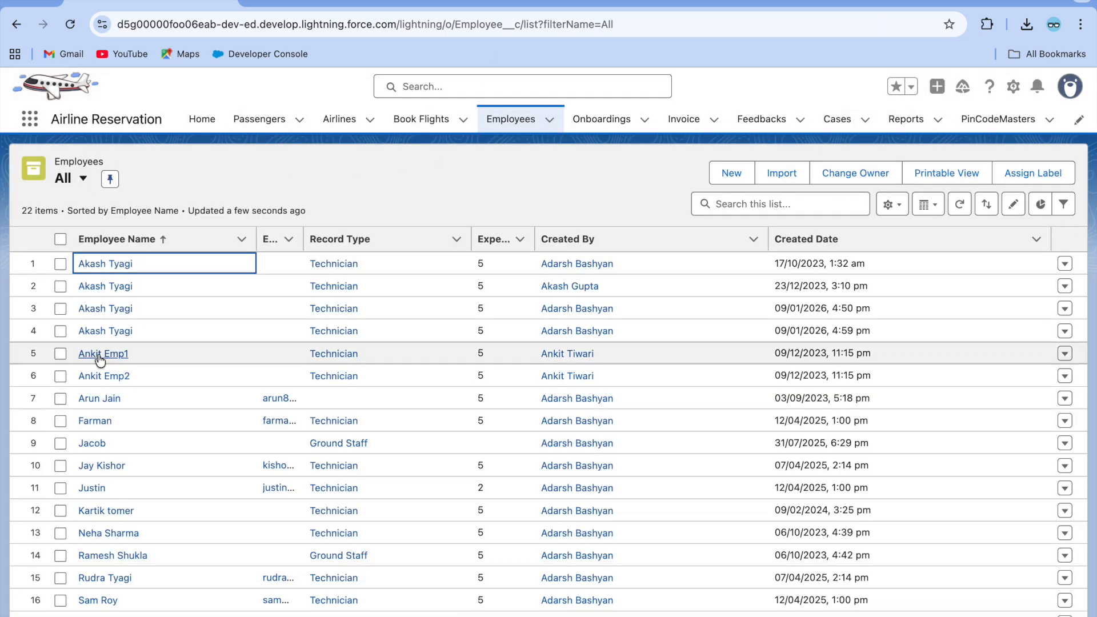
left_click(101, 354)
left_click(348, 371)
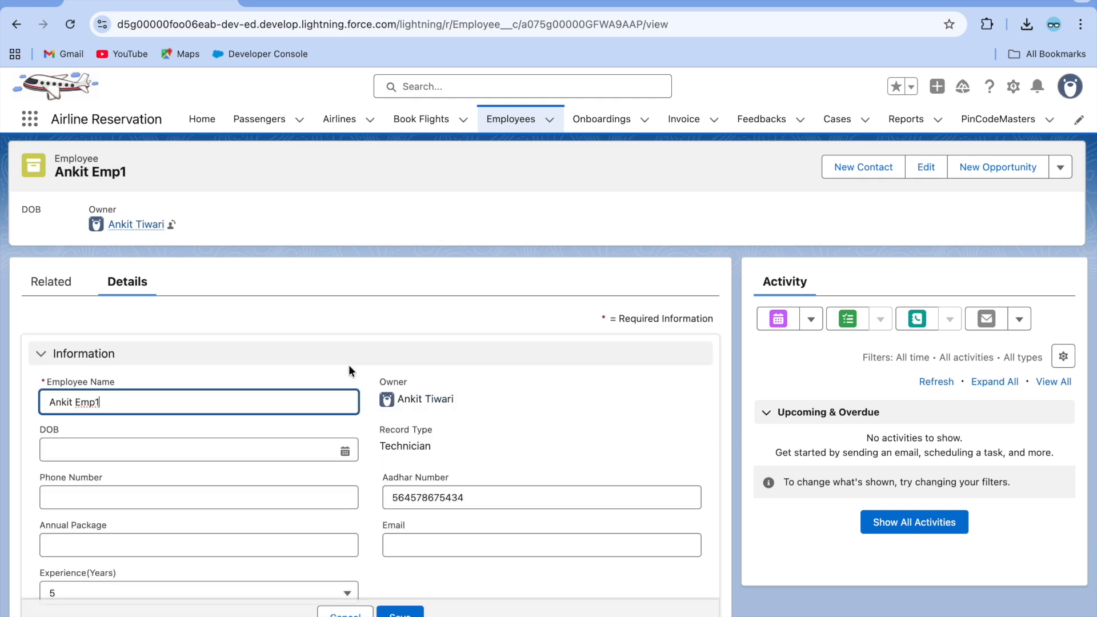
key("BackSpace")
key("BackSpace")
key("BackSpace")
key("BackSpace")
key("BackSpace")
key("BackSpace")
key("BackSpace")
key("BackSpace")
key("BackSpace")
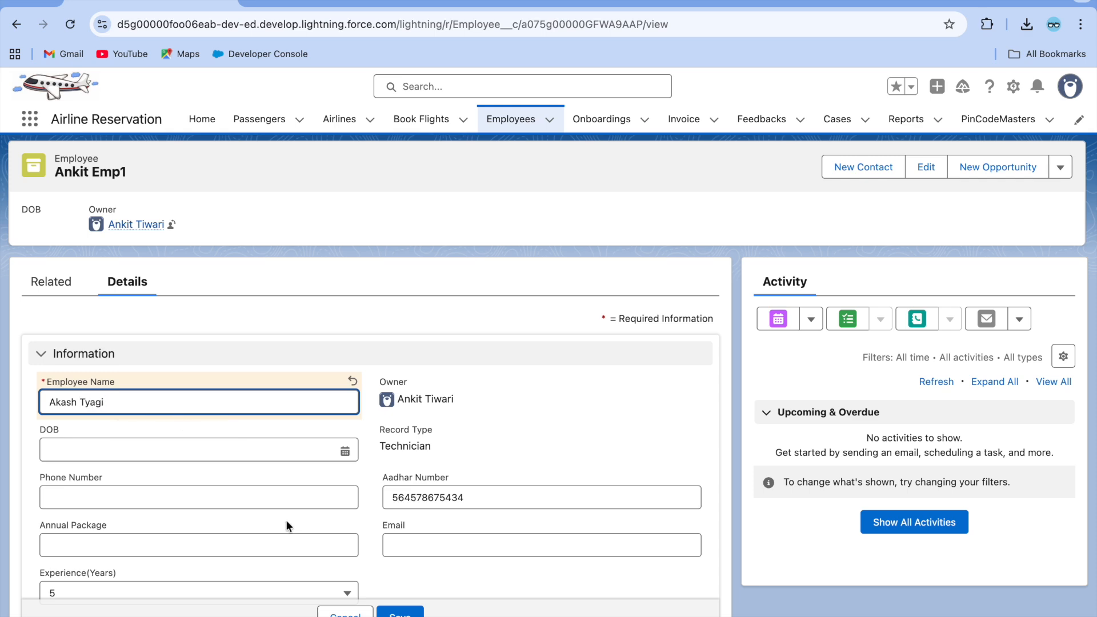
left_click(411, 612)
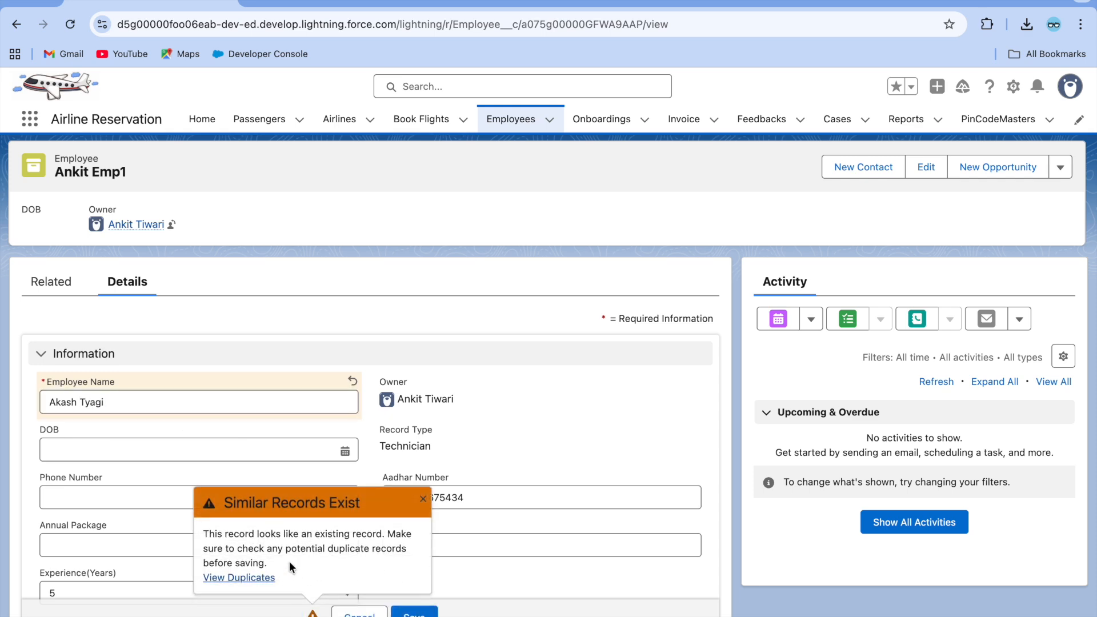
left_click(262, 577)
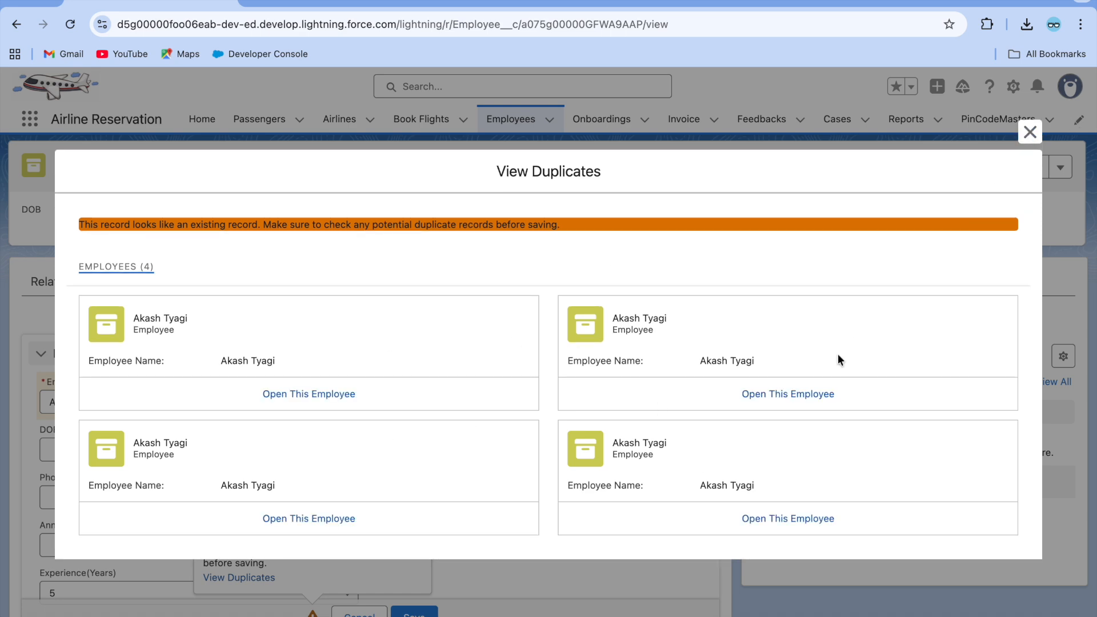
left_click(1033, 140)
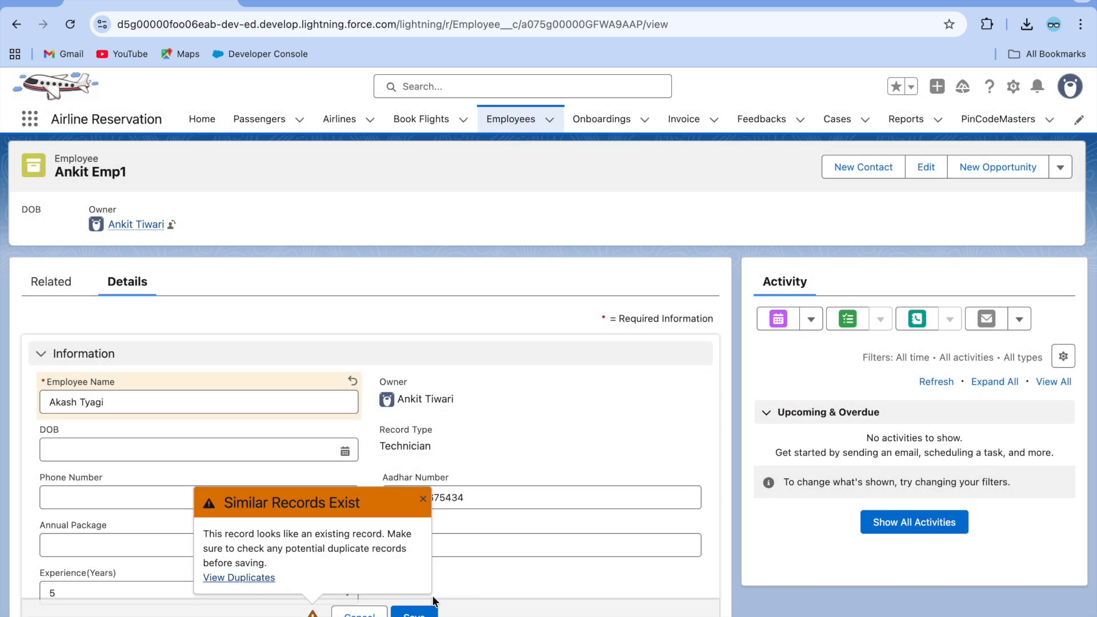
left_click(414, 612)
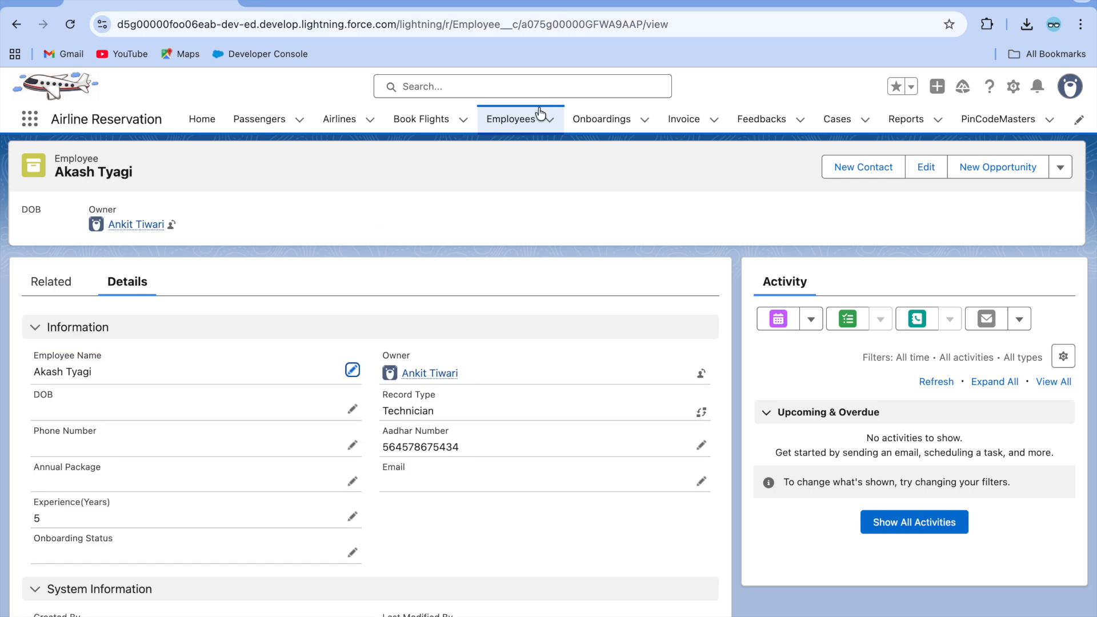
left_click(514, 118)
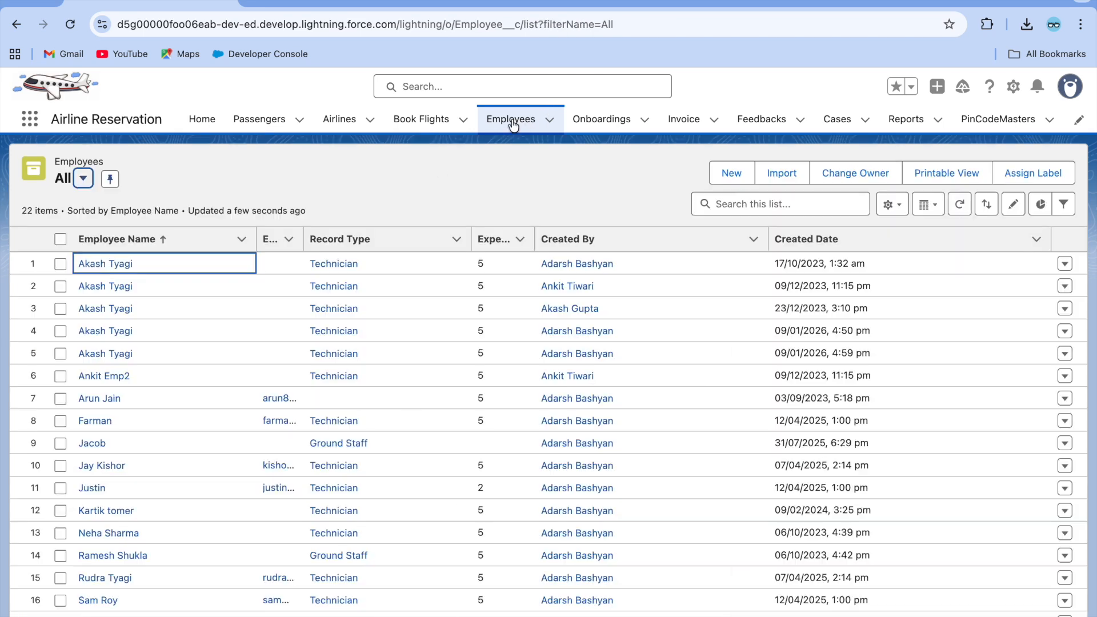
Set the Employee Duplicate Rule's Action On Edit to Block and save it.
left_click(313, 2)
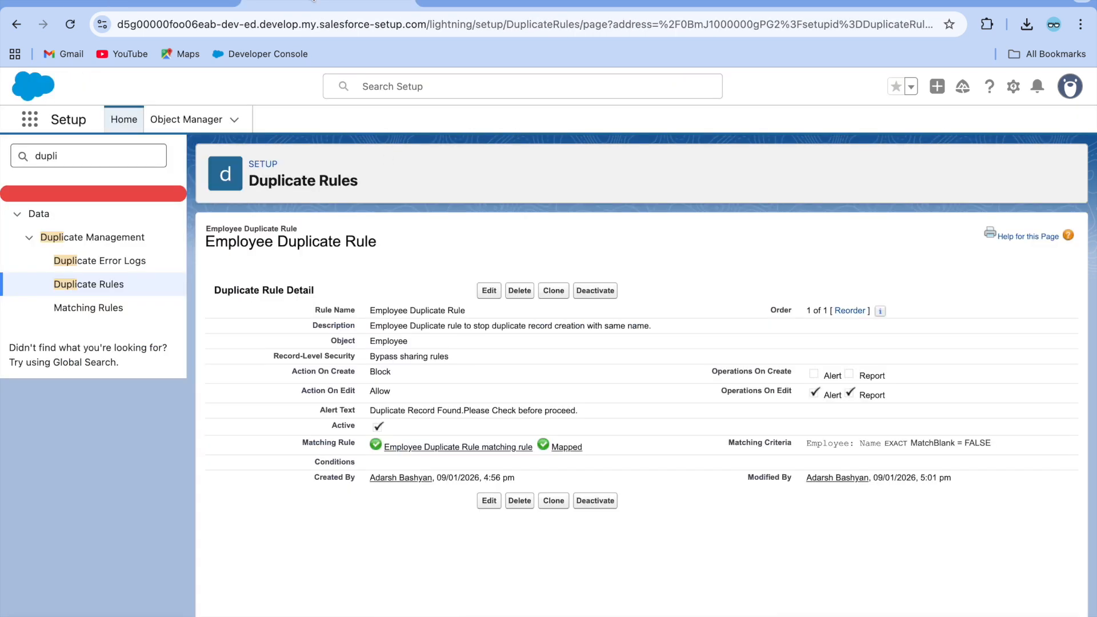
left_click(488, 291)
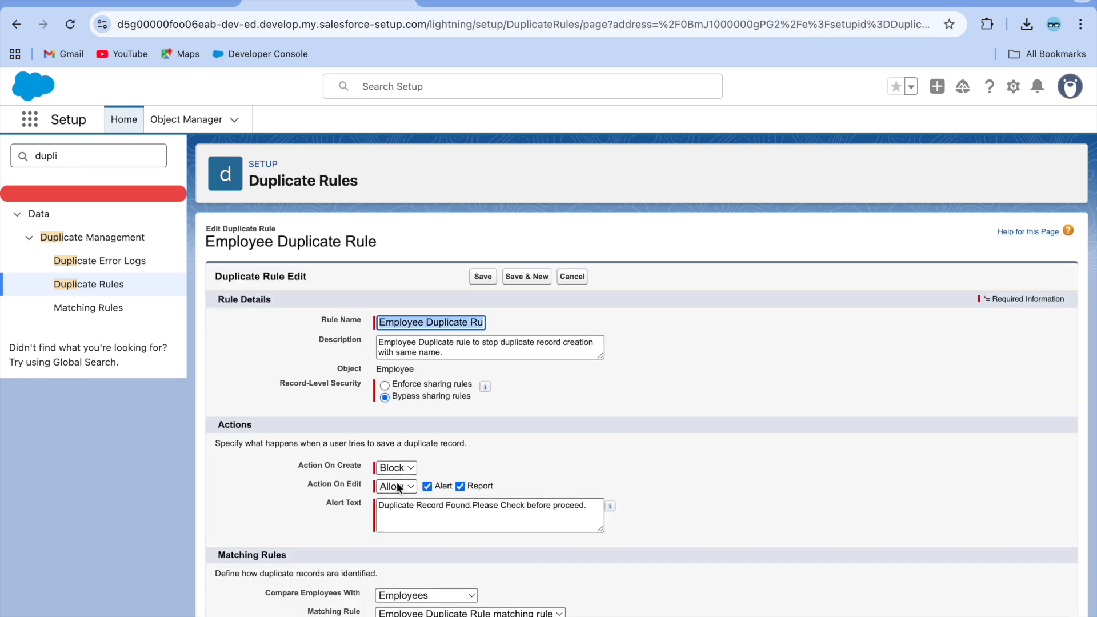
left_click(398, 486)
left_click(398, 505)
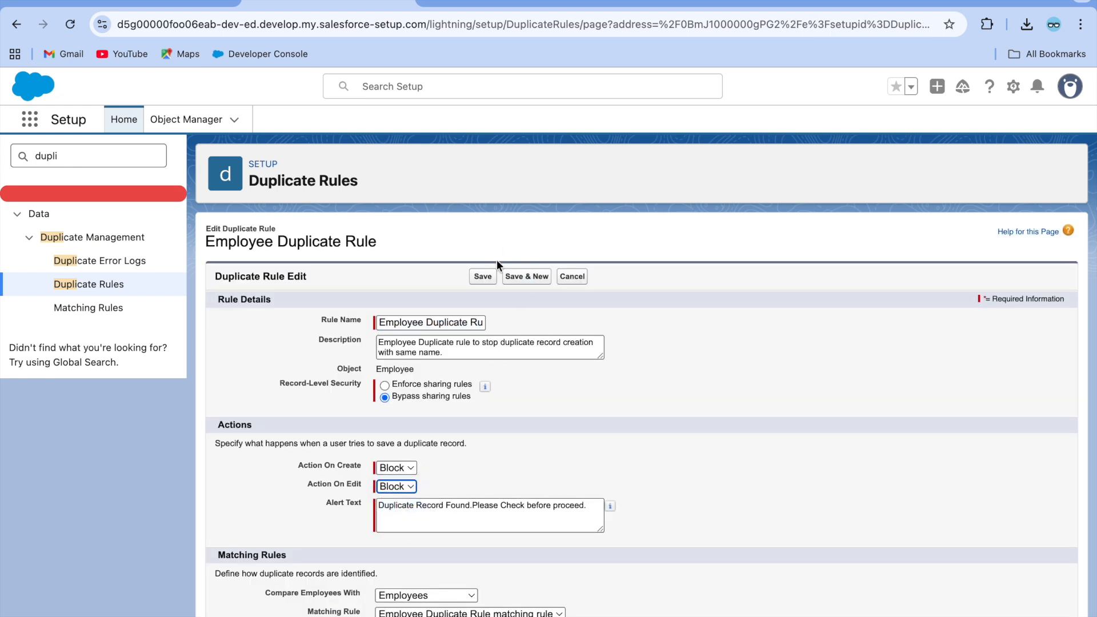
left_click(483, 276)
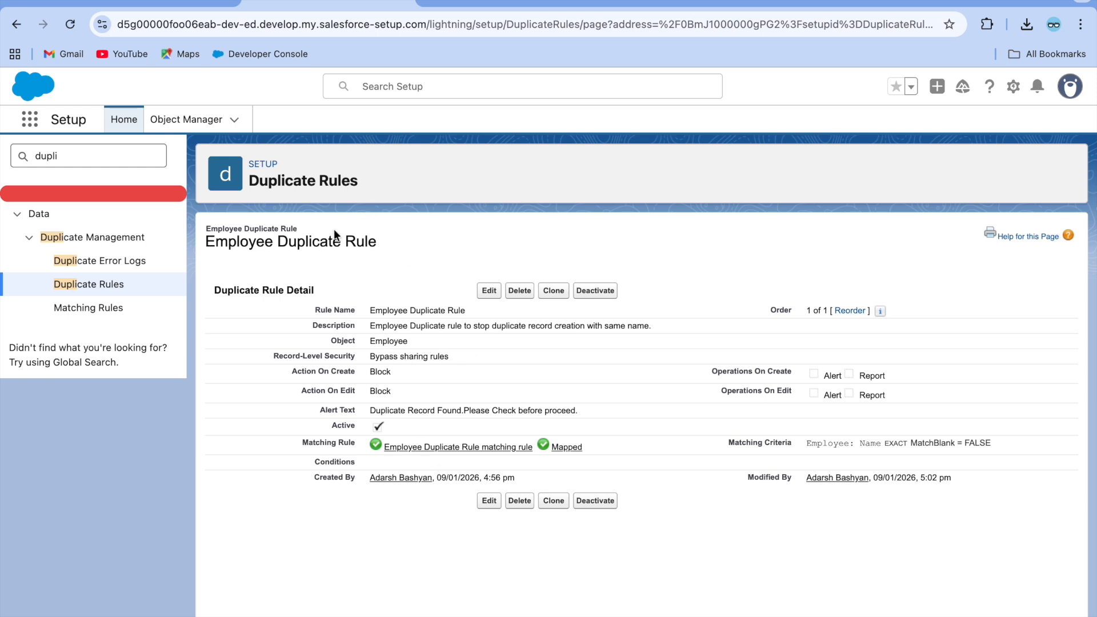
left_click(150, 5)
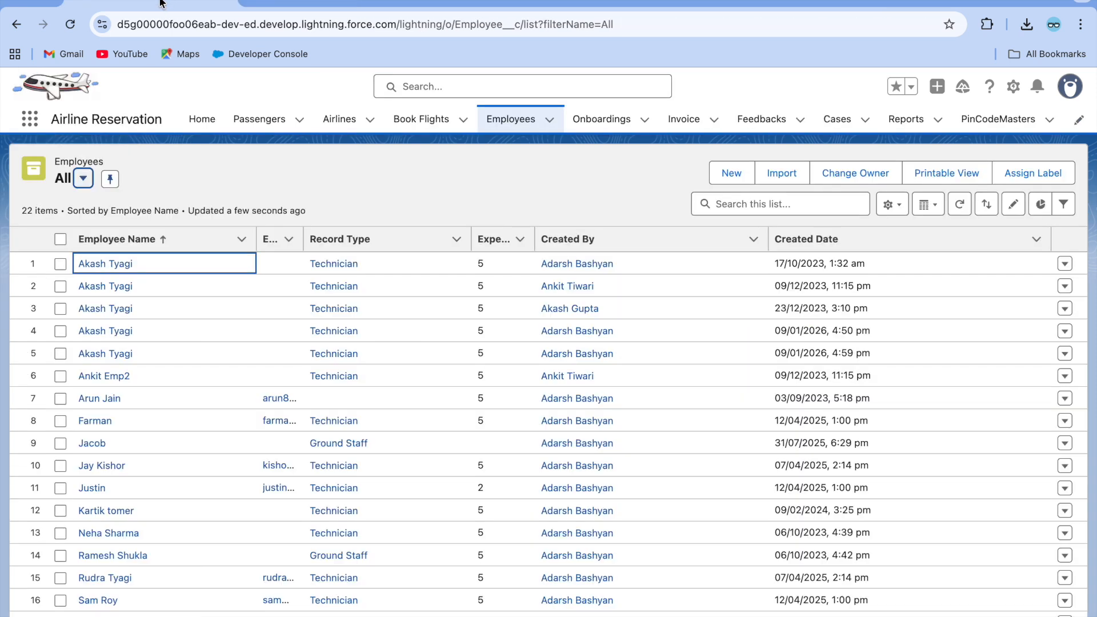
left_click(99, 376)
left_click(352, 370)
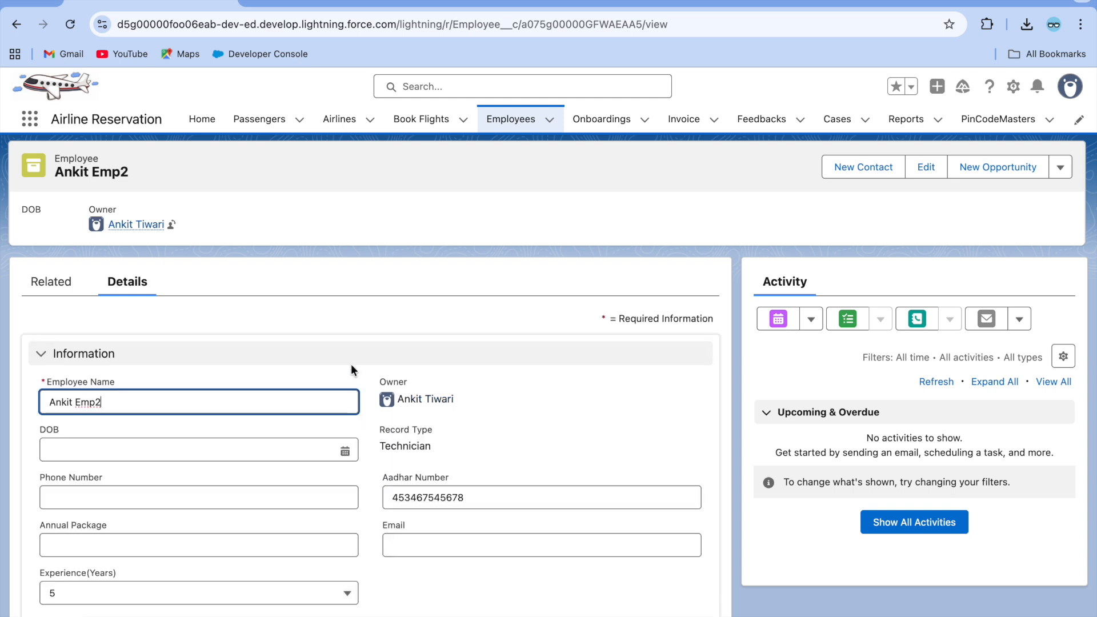
key("BackSpace")
key("BackSpace")
key("BackSpace")
key("BackSpace")
key("BackSpace")
key("BackSpace")
key("BackSpace")
key("BackSpace")
key("BackSpace")
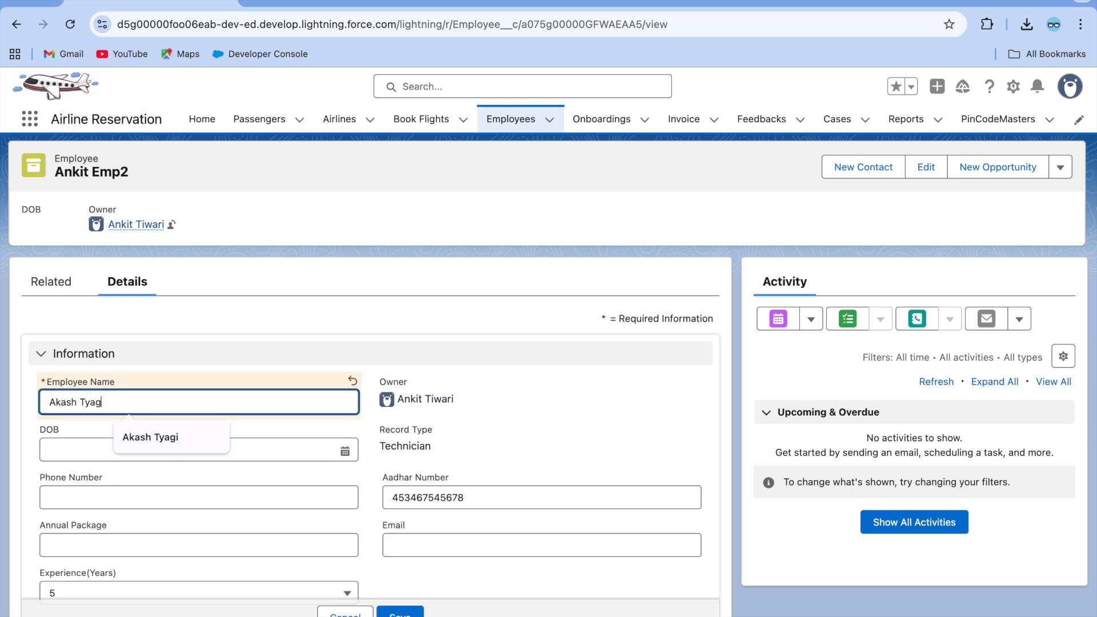
left_click(406, 610)
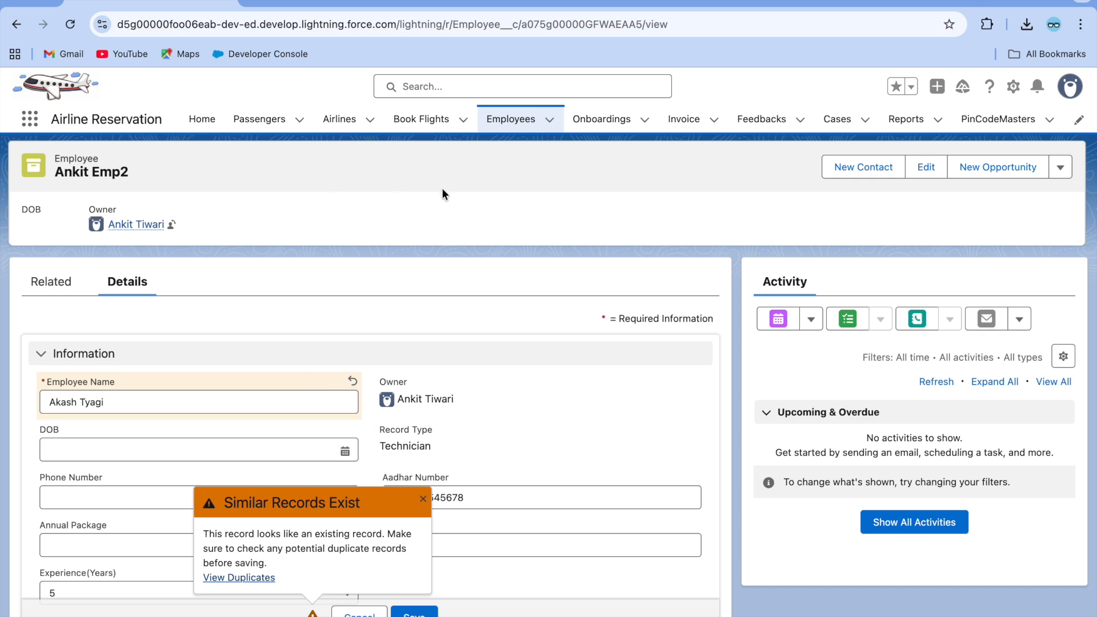
Switch the display density to Compact and reload the page.
left_click(1070, 85)
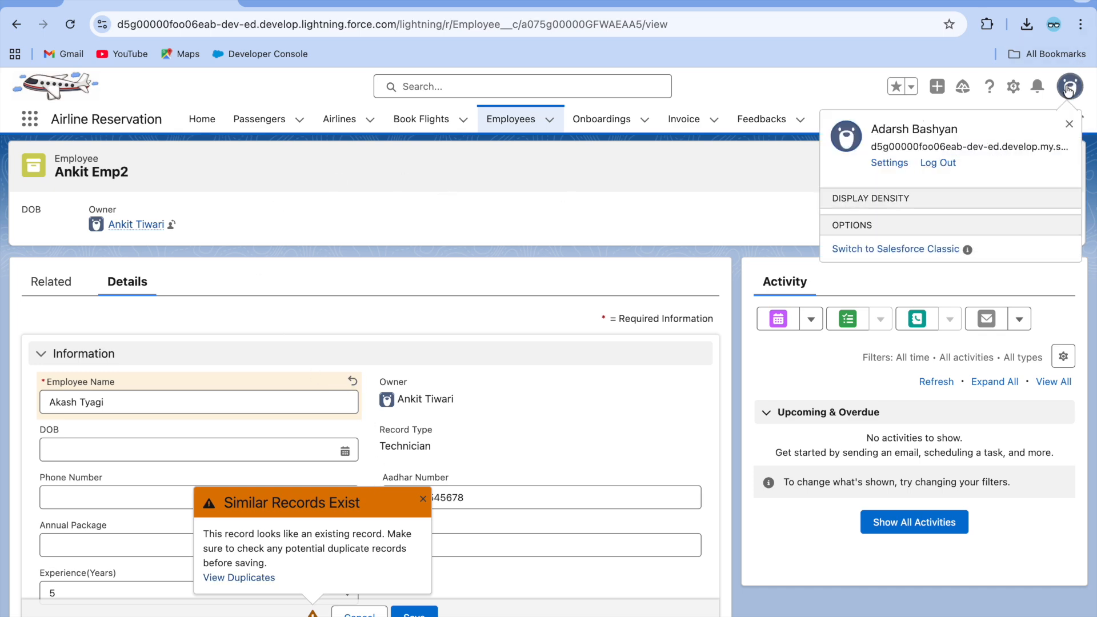
left_click(870, 249)
left_click(741, 392)
left_click(600, 237)
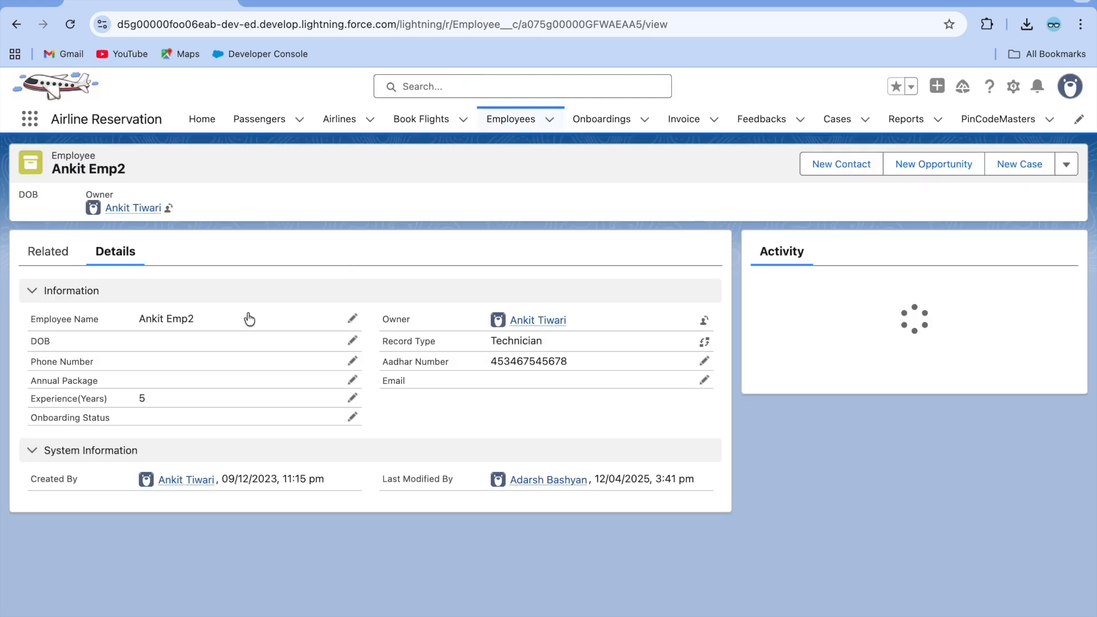
left_click(349, 318)
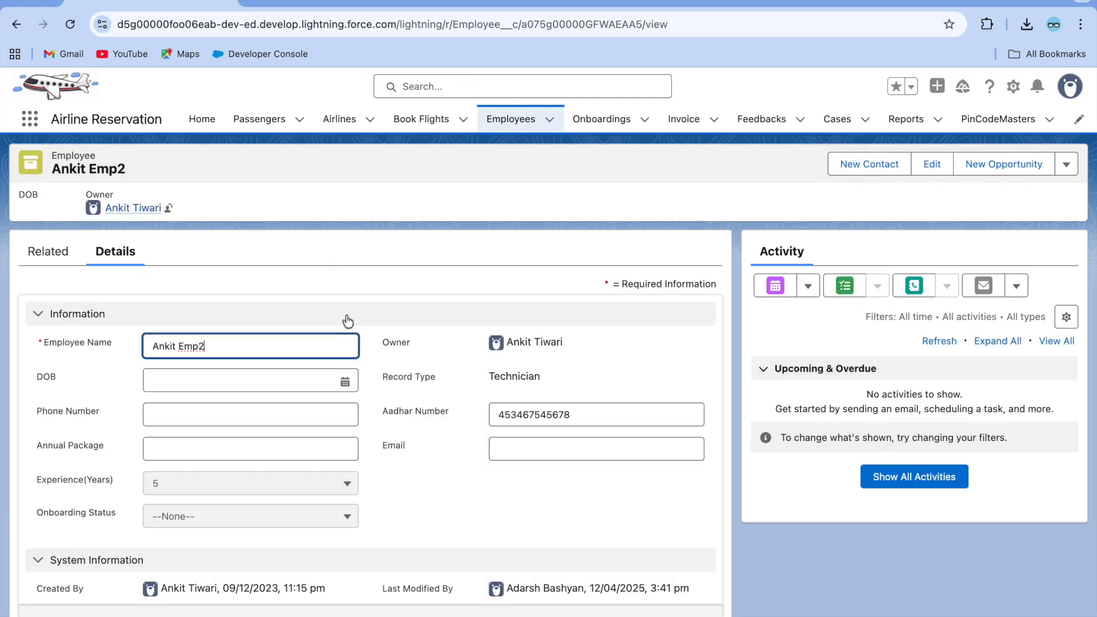
key("BackSpace")
key("BackSpace")
key("BackSpace")
key("BackSpace")
key("BackSpace")
key("BackSpace")
key("BackSpace")
key("BackSpace")
key("BackSpace")
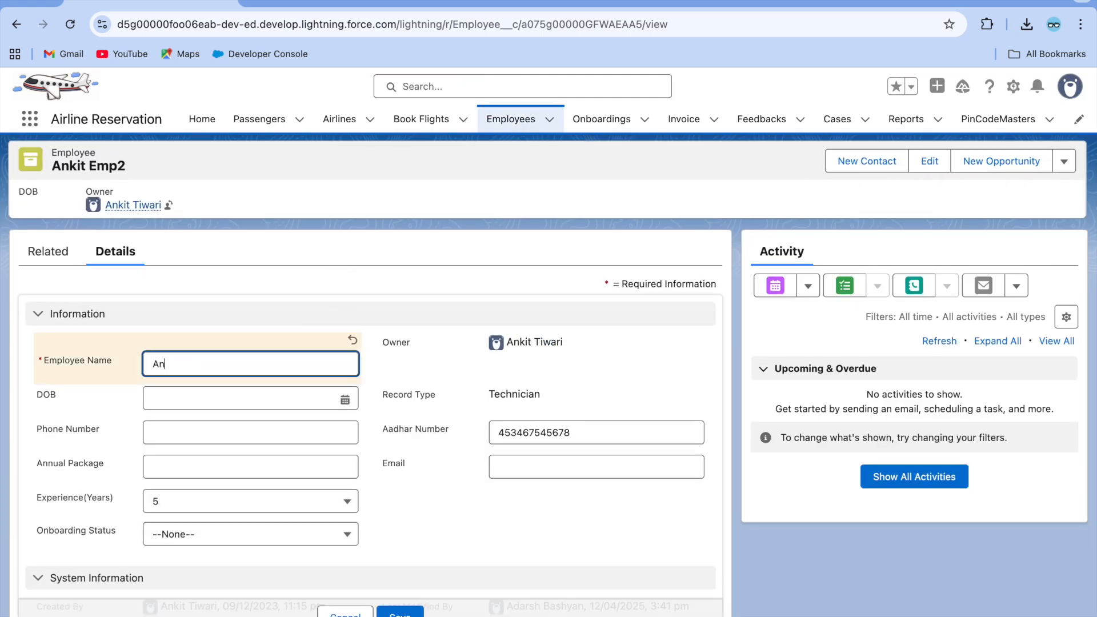
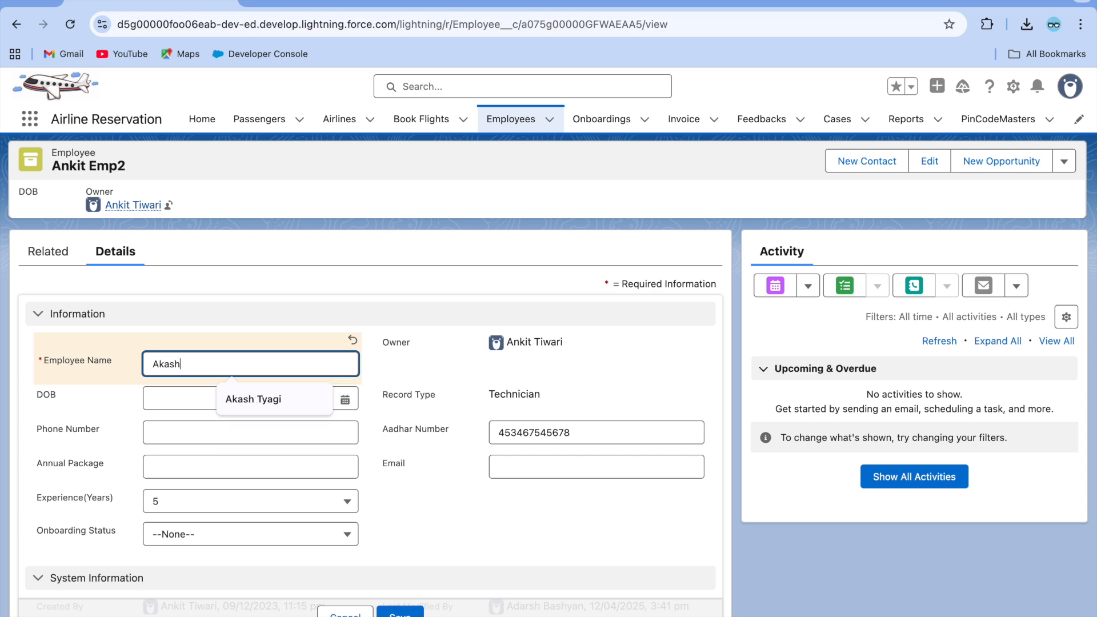
left_click(400, 612)
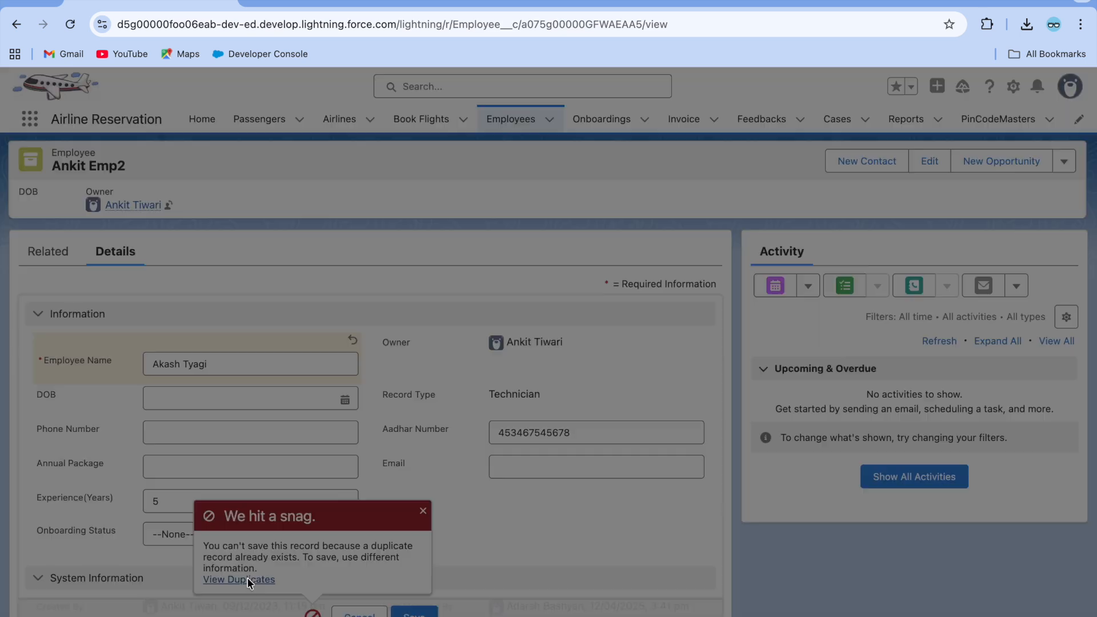
left_click(248, 579)
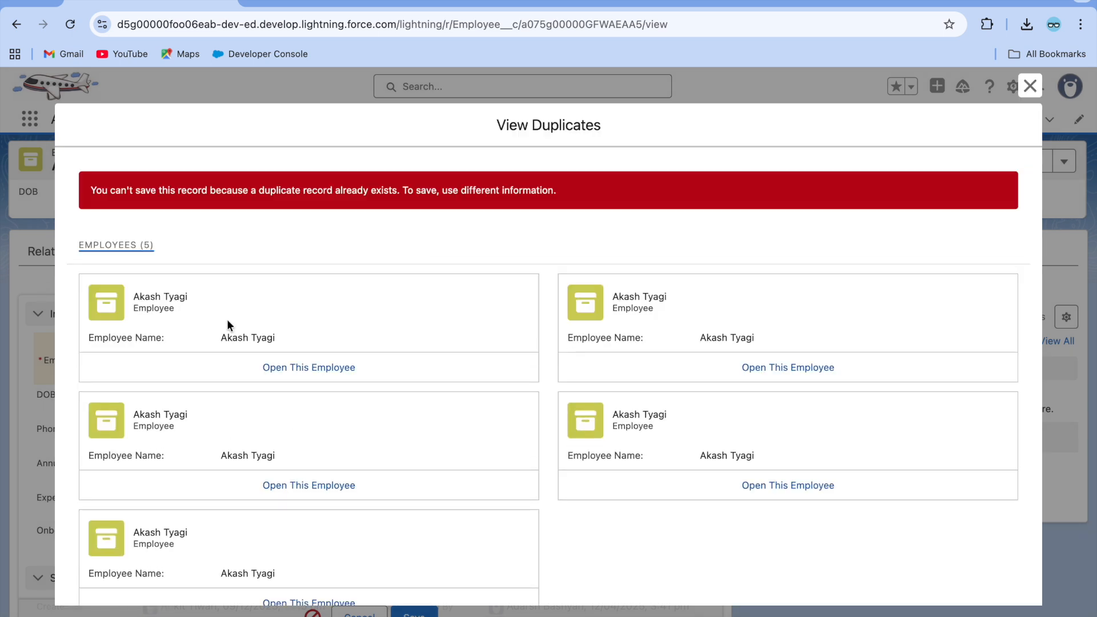
scroll(409, 335, "down", 1)
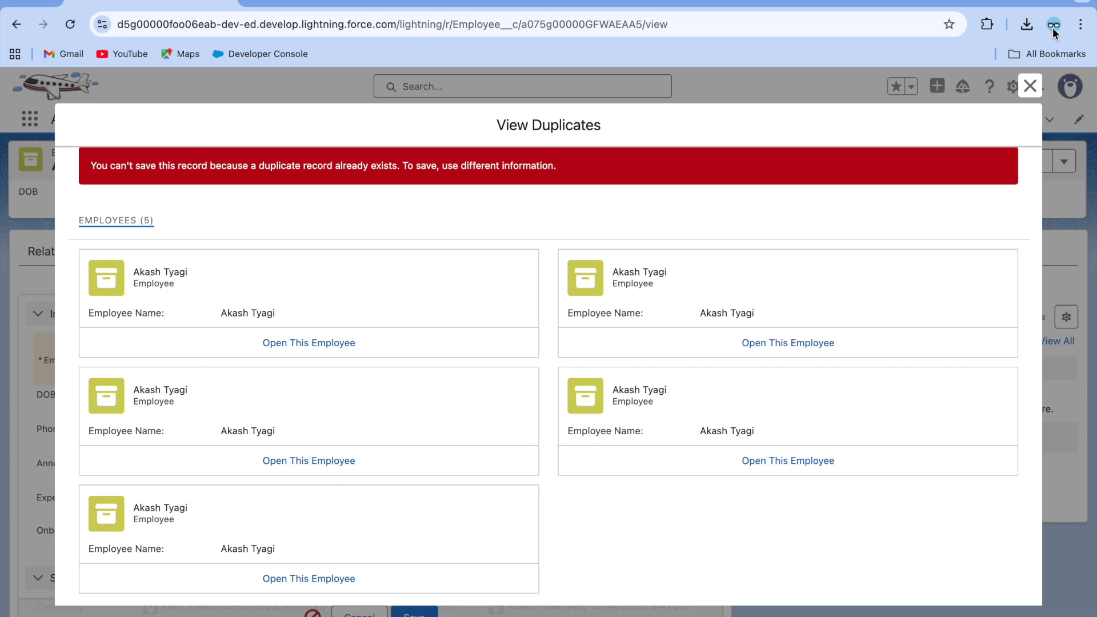
left_click(1029, 86)
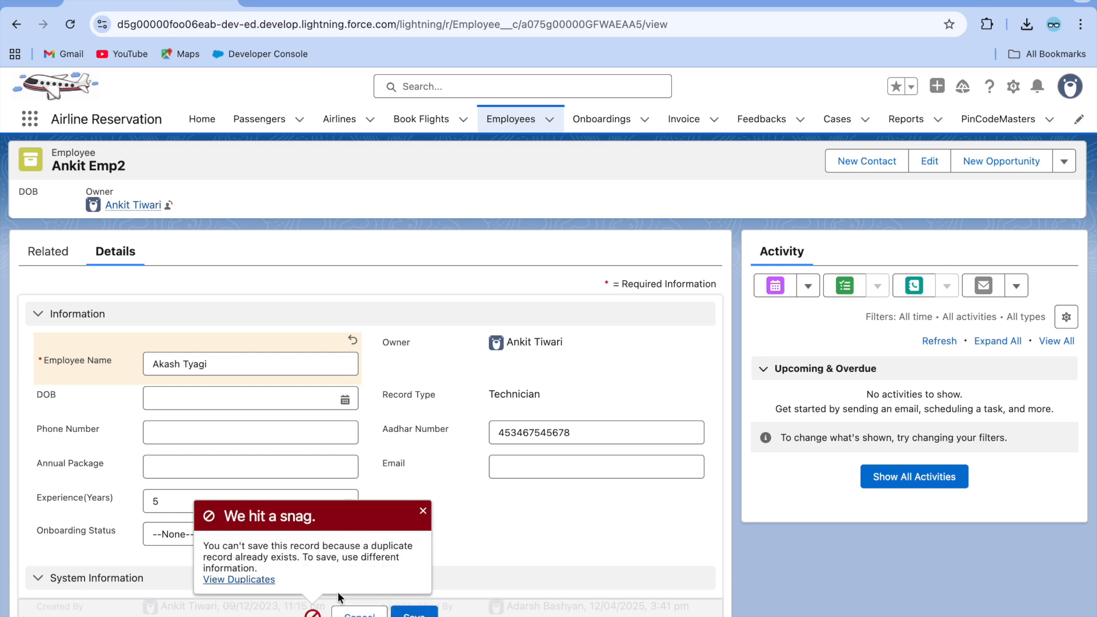
left_click(423, 512)
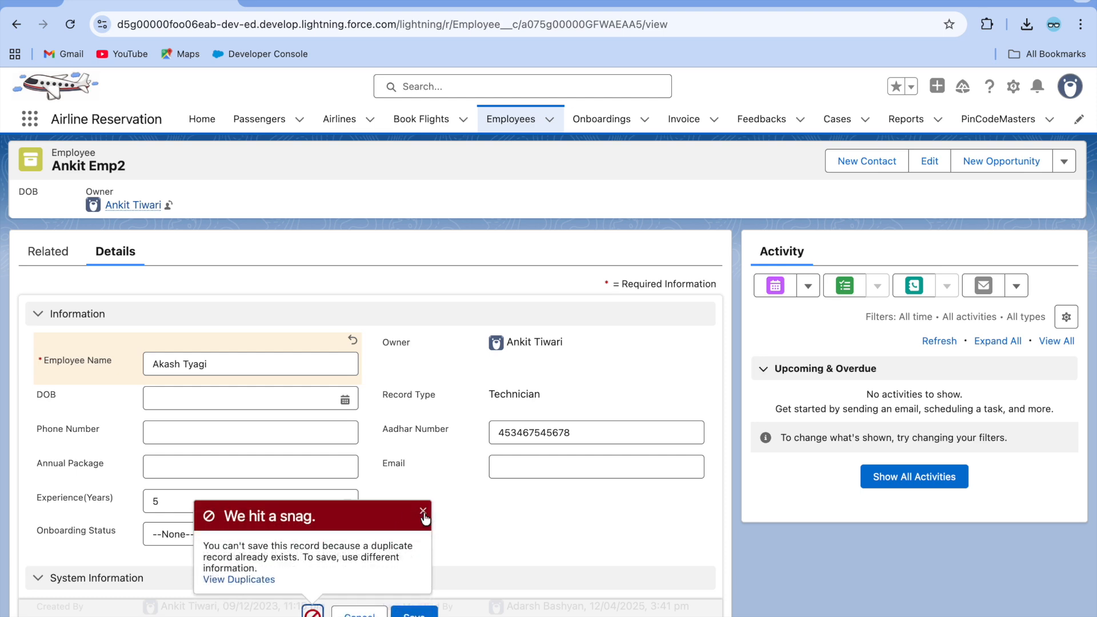
left_click(360, 613)
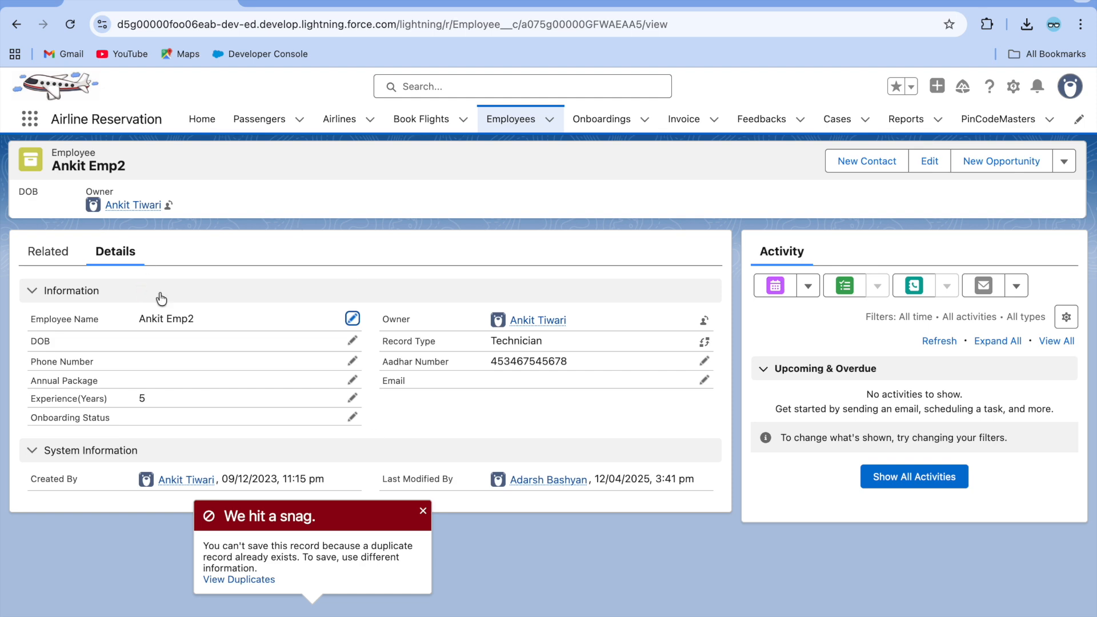
Confirm the Employee Duplicate Rule blocks on create and edit, then dismiss the employee record's duplicate error.
left_click(328, 2)
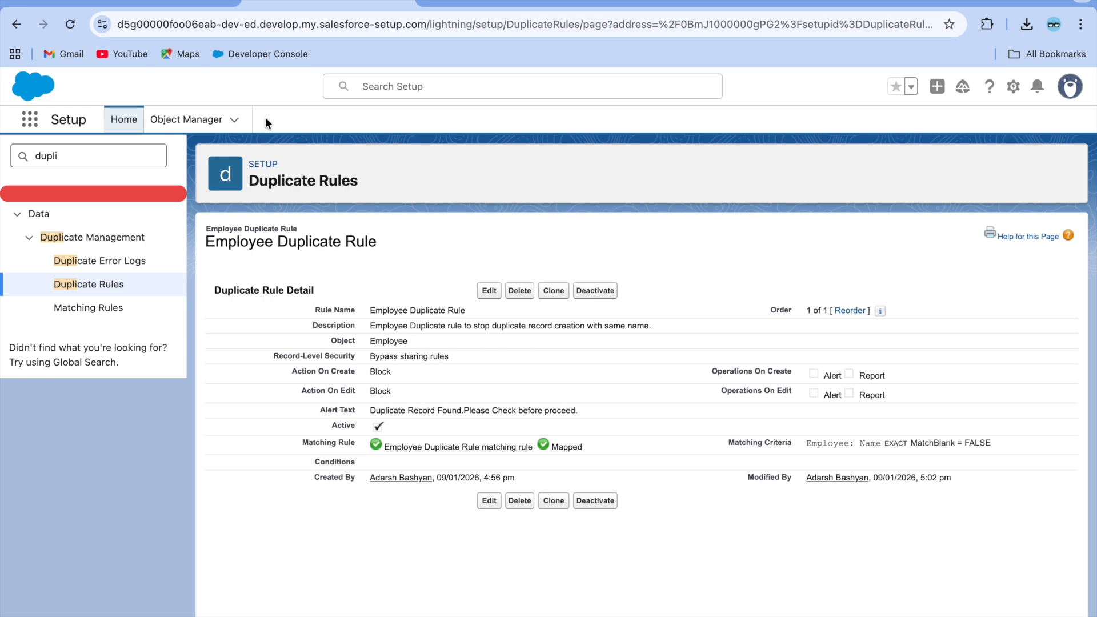
left_click(170, 3)
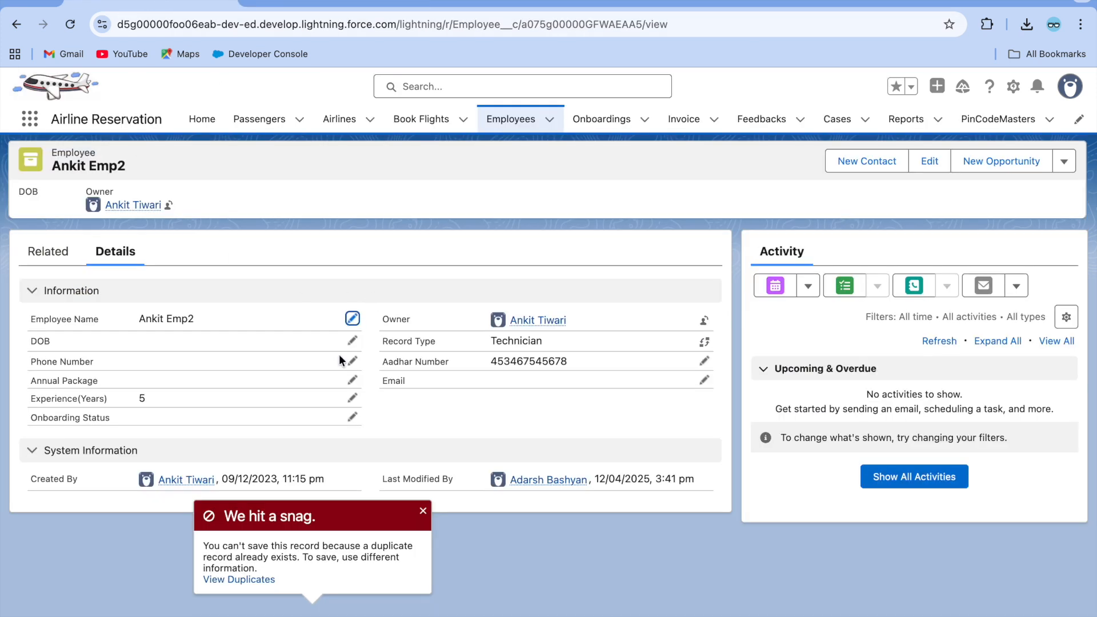
left_click(422, 511)
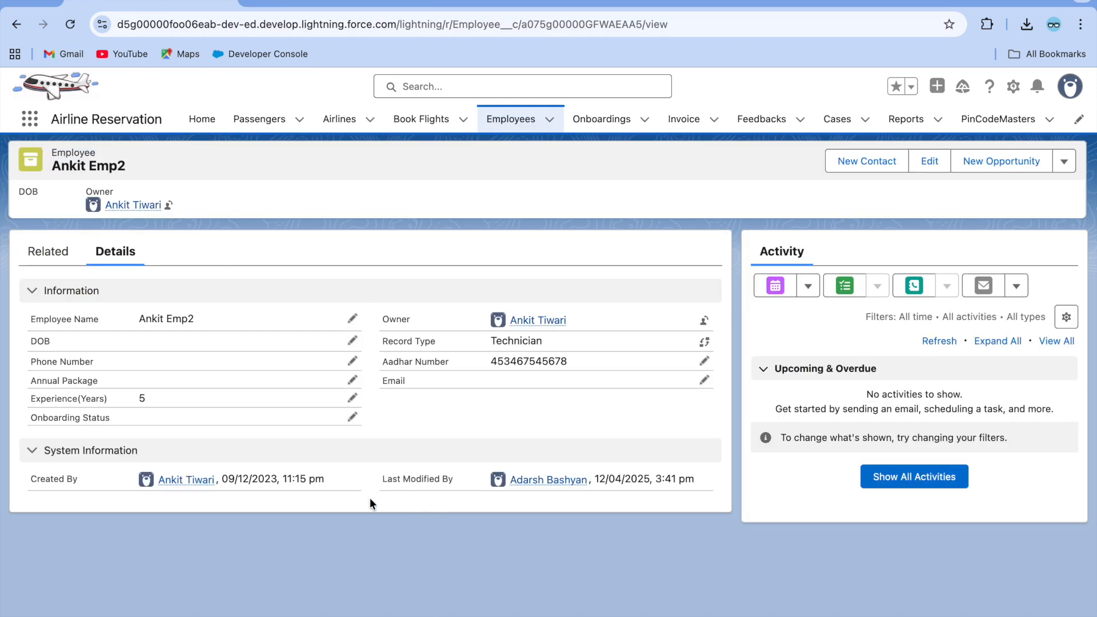